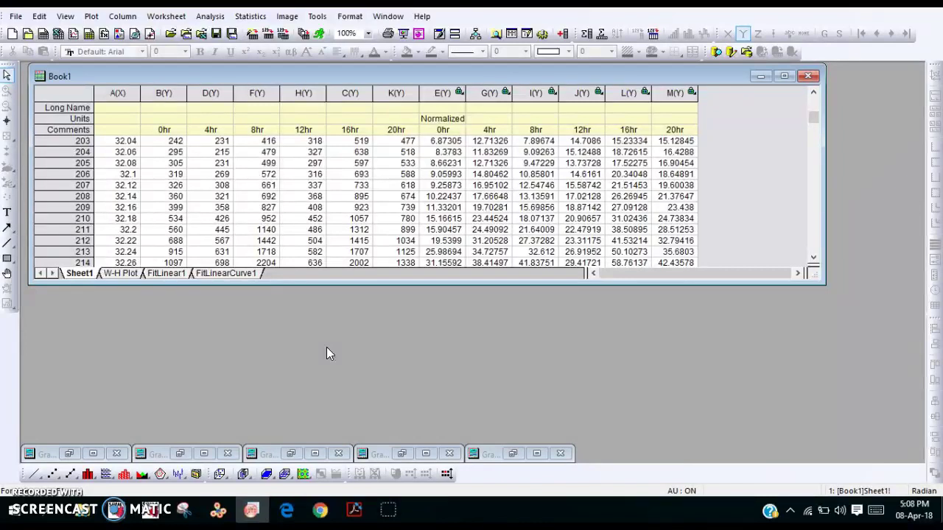
Step: Plot the raw 0hr to 16hr columns, B through C, together against column A as a line graph
click(256, 275)
click(156, 98)
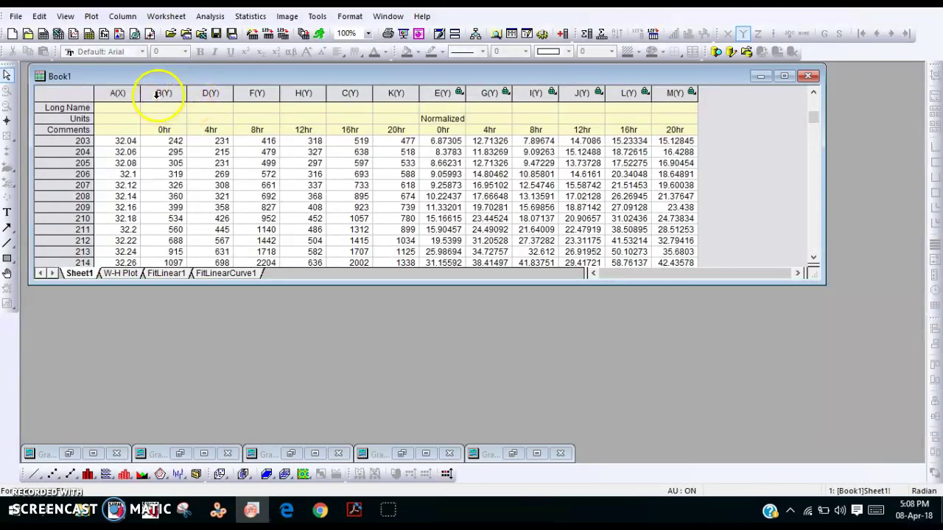
click(156, 94)
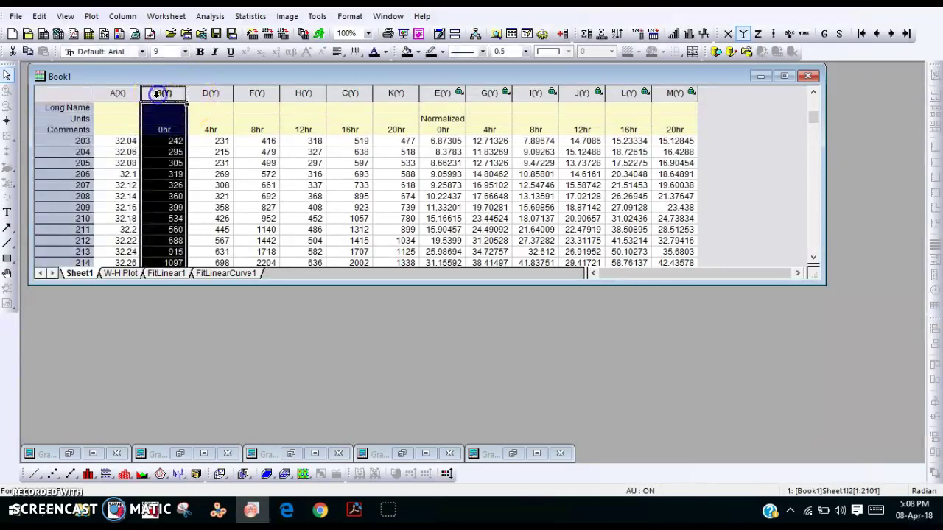
shift+click(212, 94)
shift+click(255, 93)
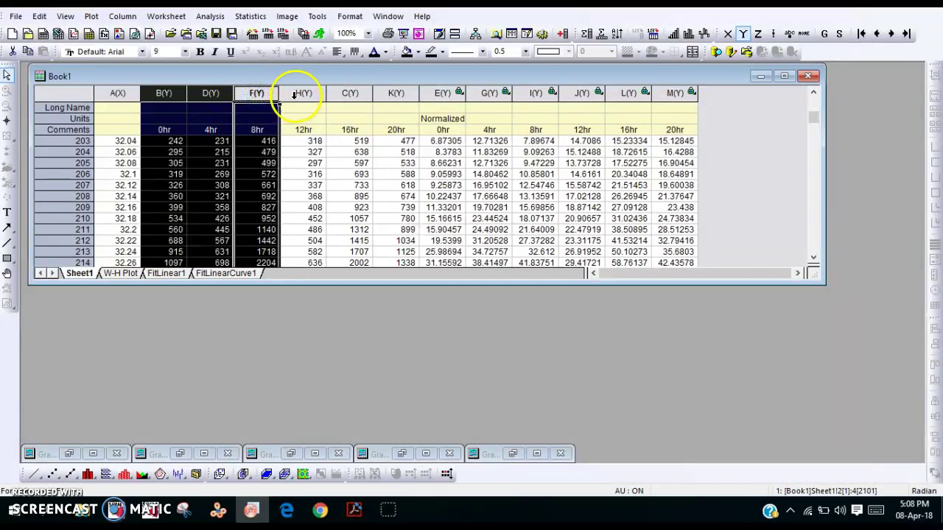
shift+click(295, 95)
shift+click(336, 94)
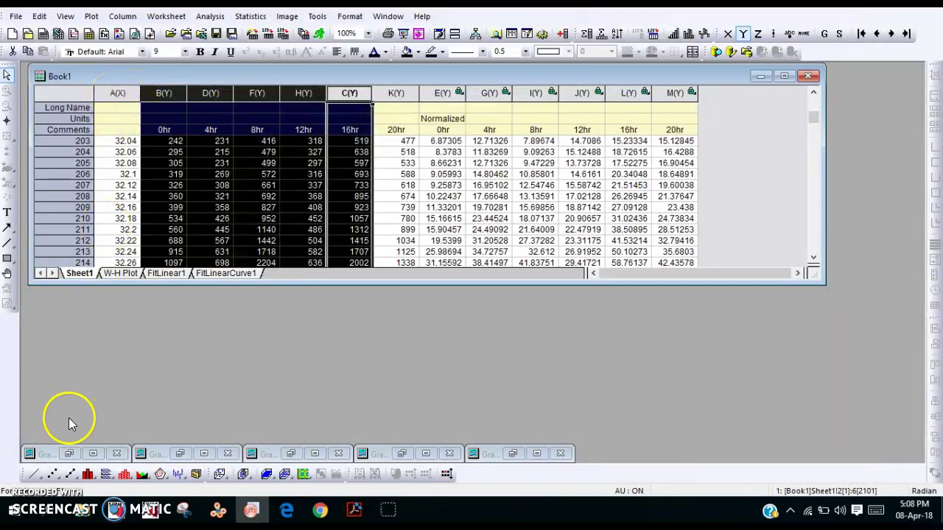
click(37, 475)
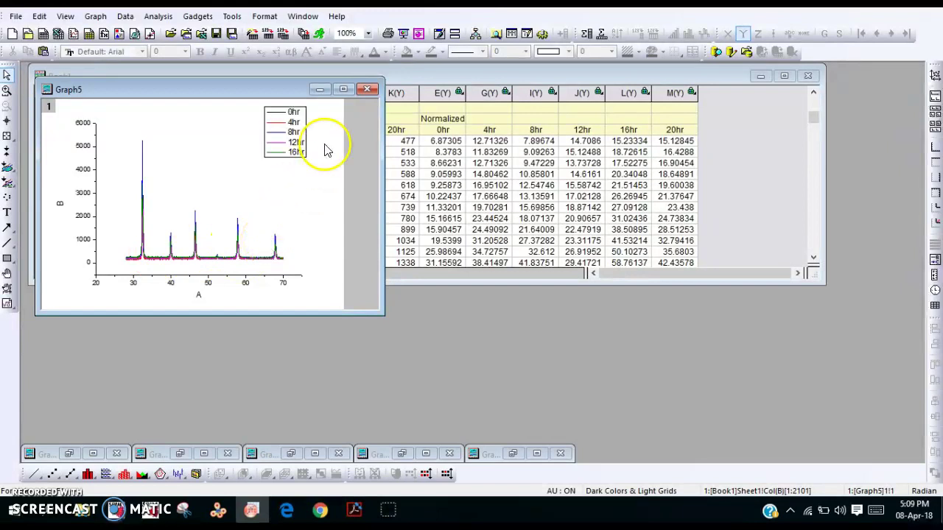
Step: Look over the line graph at full size, restore its window and move it clear of the Book1 worksheet
click(344, 92)
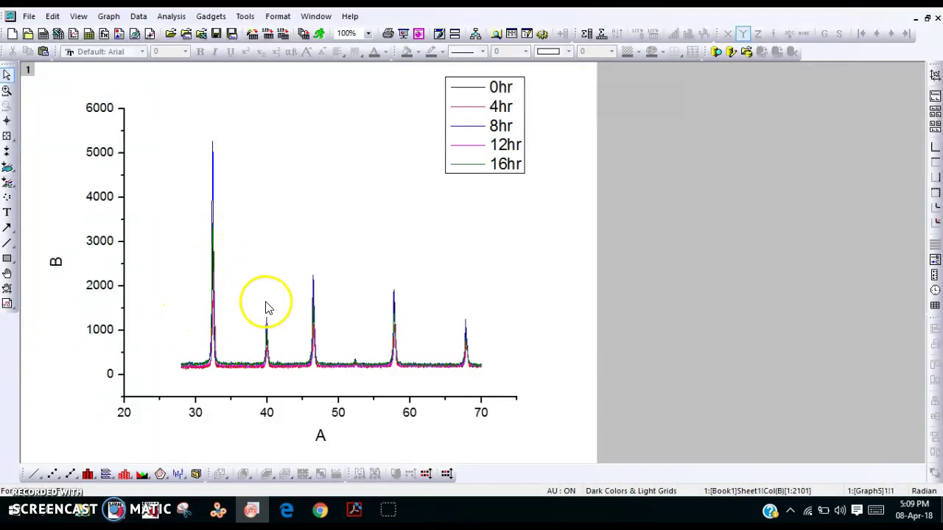
click(928, 22)
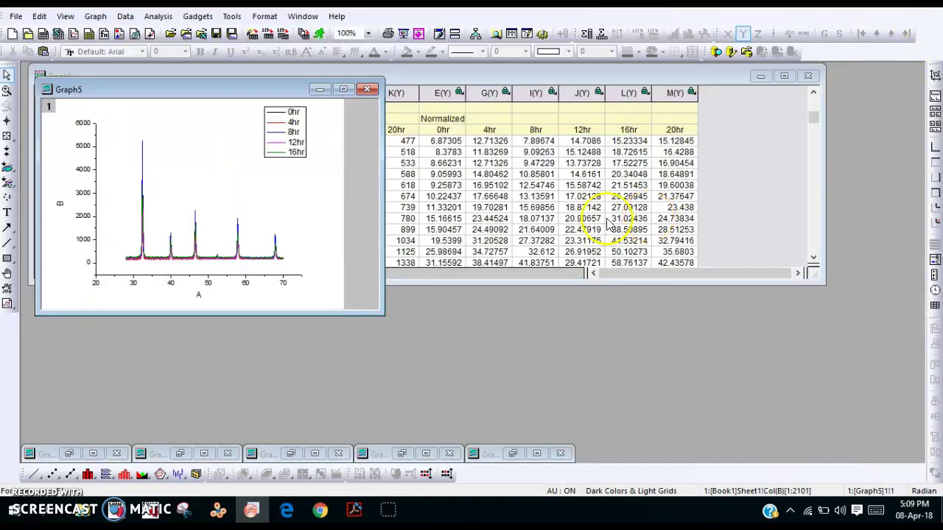
drag(273, 89, 688, 190)
click(264, 76)
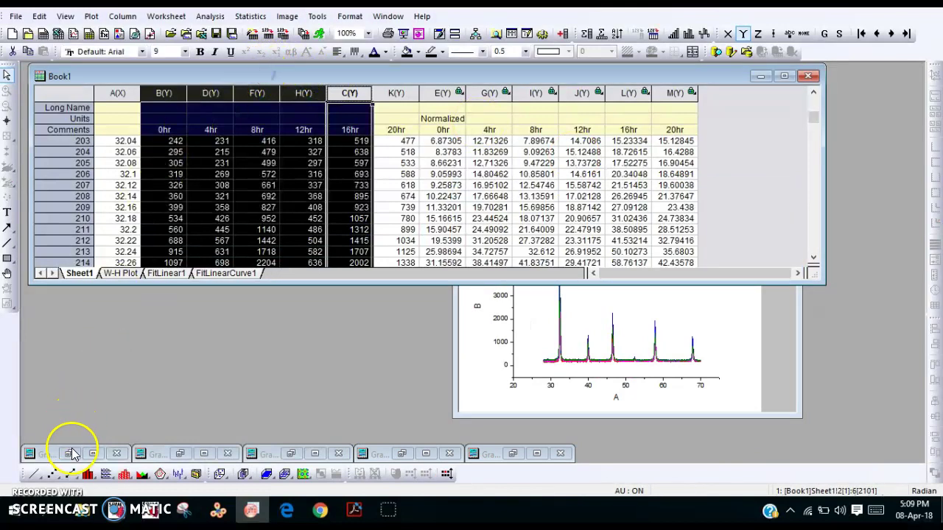
Step: Plot the selected 0hr to 16hr columns as a vertically stacked line graph with a legend for each layer, and maximize its window
click(107, 475)
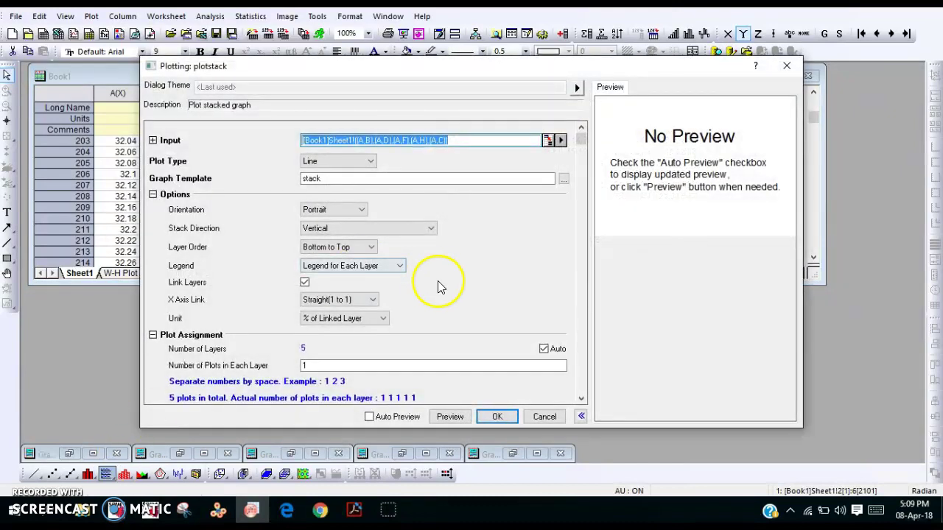
click(493, 417)
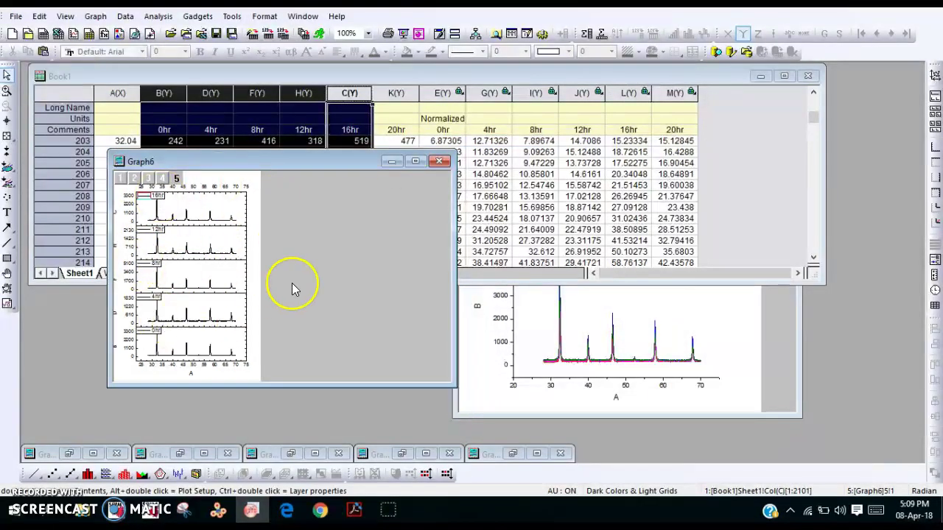
click(416, 162)
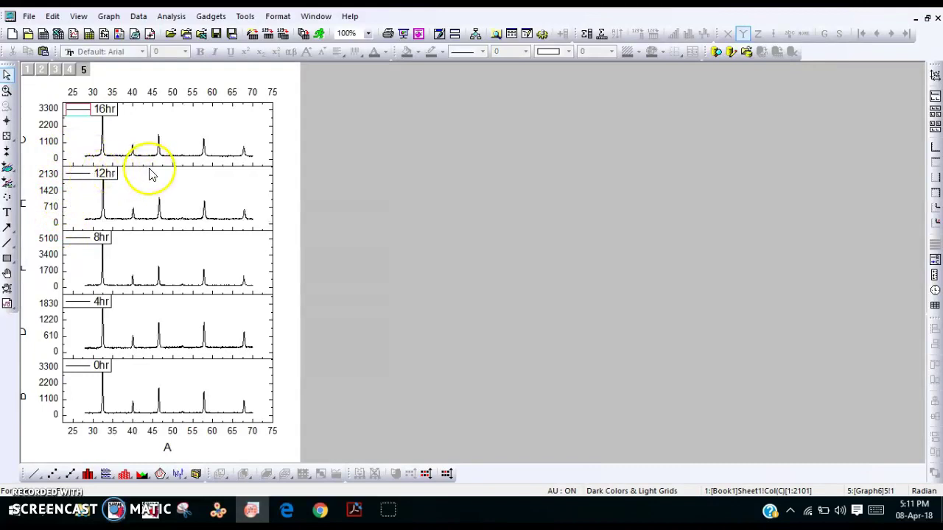
Step: Move the legends of all five stacked panels together to the right end of their panels, just inside the frame
click(114, 114)
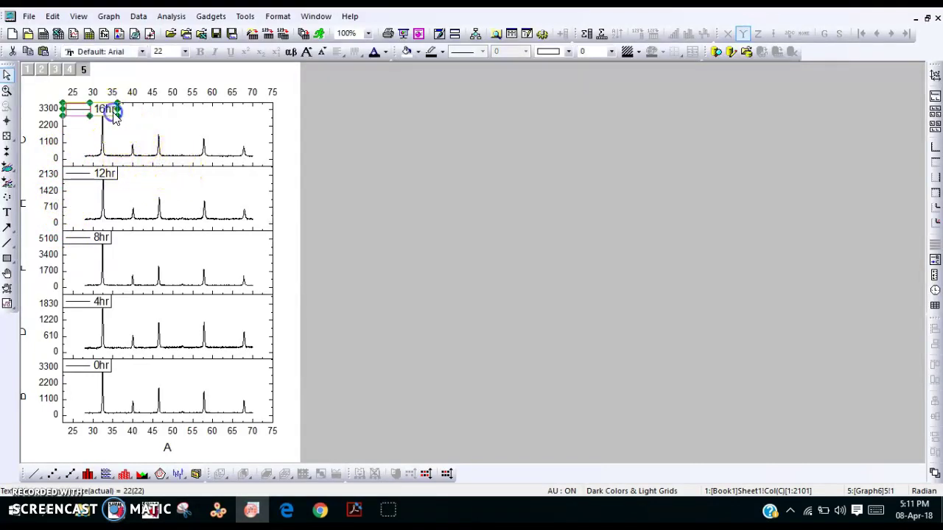
click(115, 181)
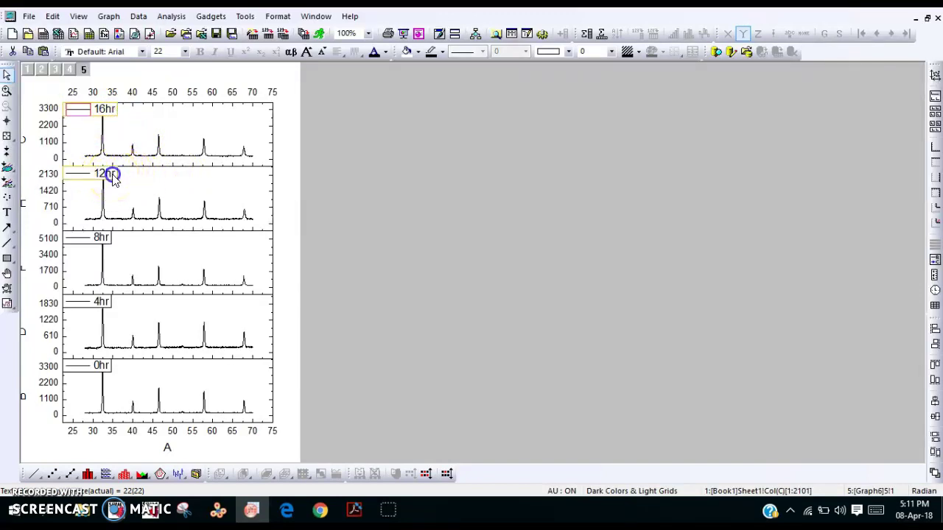
click(106, 235)
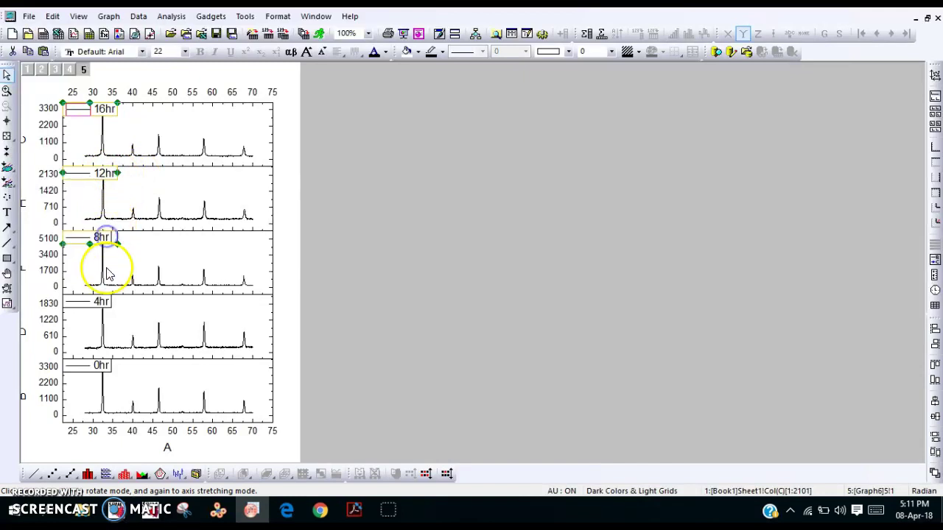
click(100, 300)
click(104, 366)
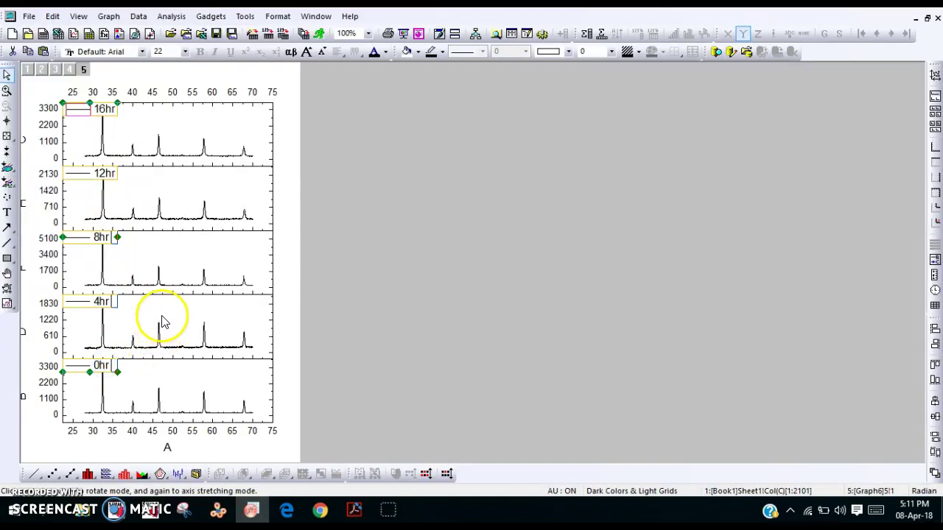
key(Right)
key(Right)
key(Right)
key(Right)
key(Right)
key(Right)
key(Right)
key(Right)
key(Right)
key(Right)
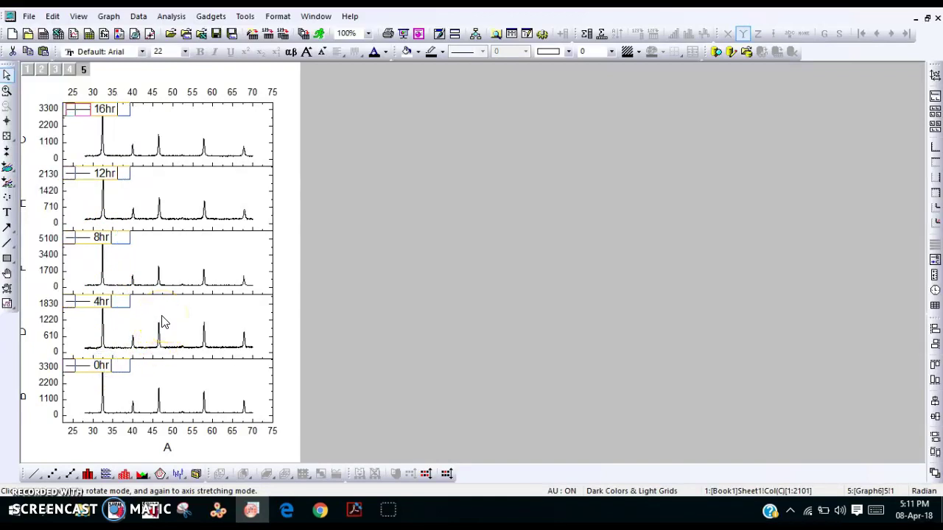
key(Right)
key(Right)
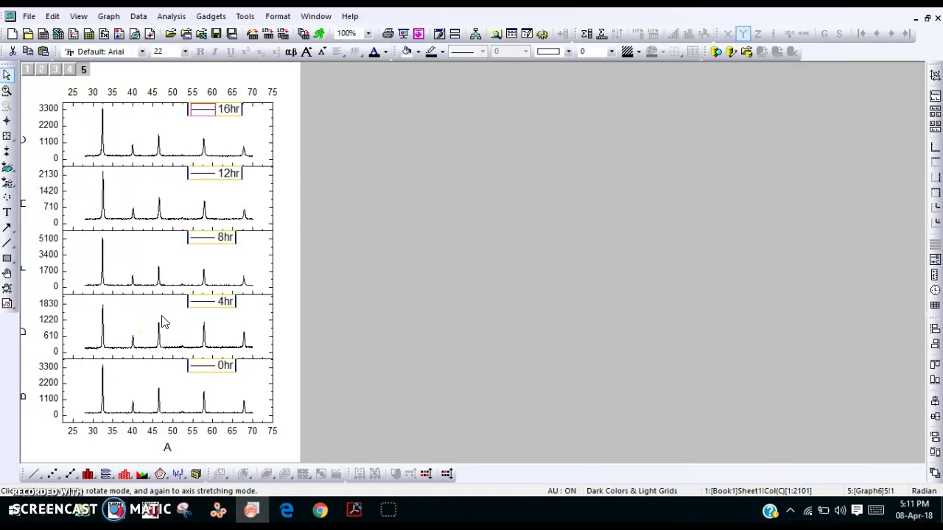
key(Right)
key(Right)
key(Right)
key(Right)
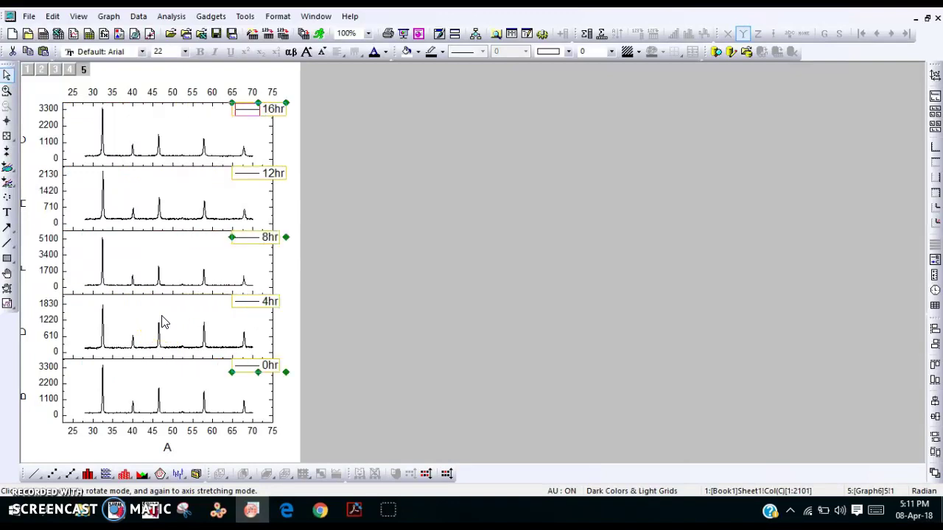
key(Left)
key(Left)
key(Left)
key(Left)
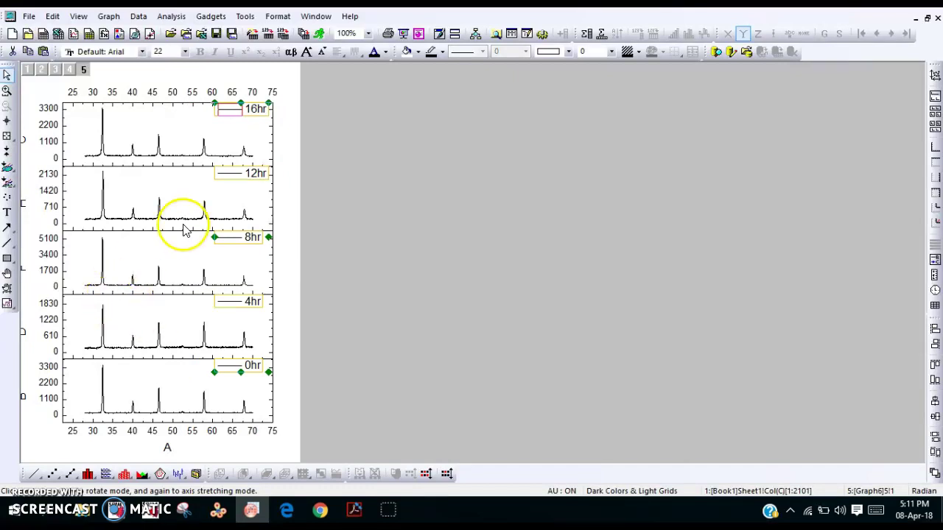
click(290, 183)
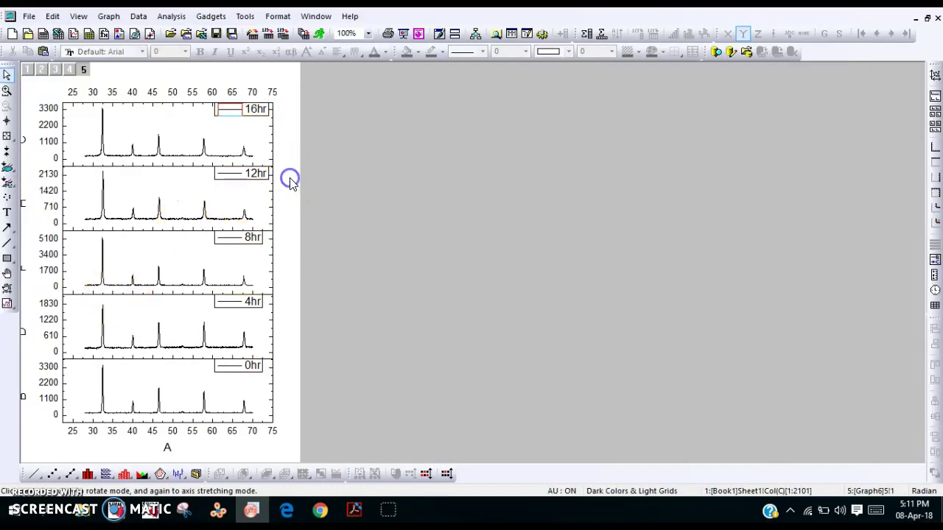
Step: Delete the horizontal axis lines that separate the five stacked panels, keeping the outer frame
click(169, 166)
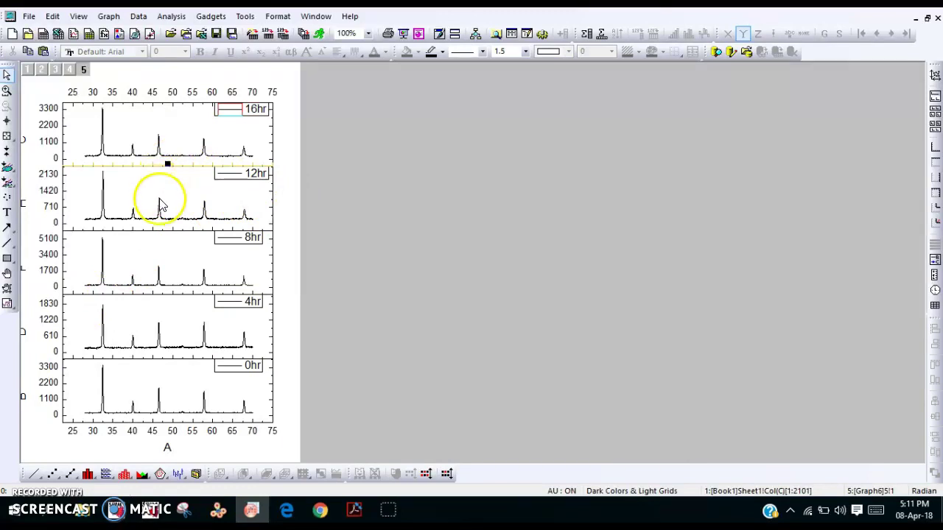
click(190, 169)
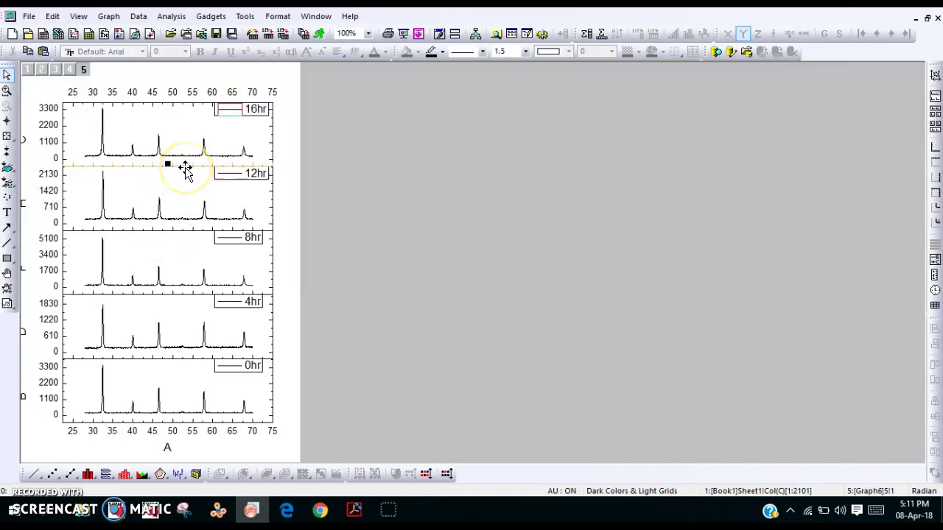
click(185, 170)
click(172, 237)
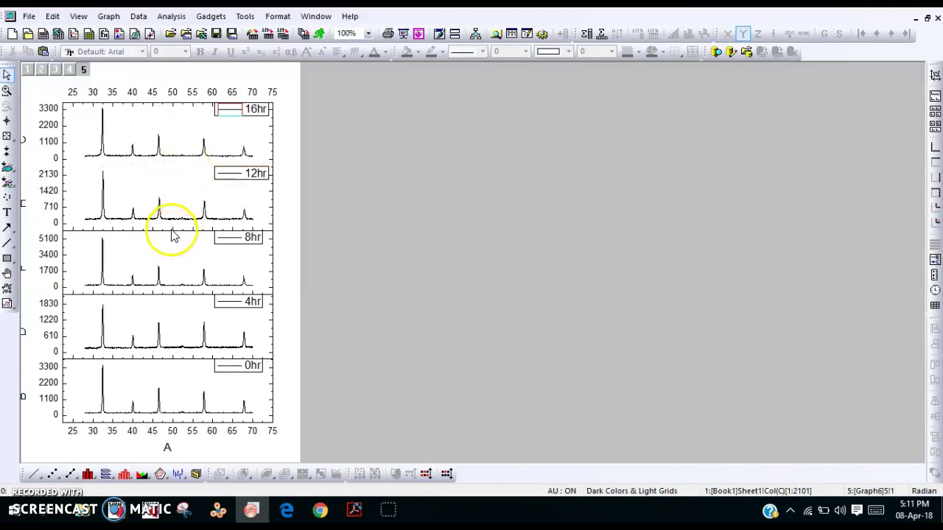
click(172, 228)
click(173, 234)
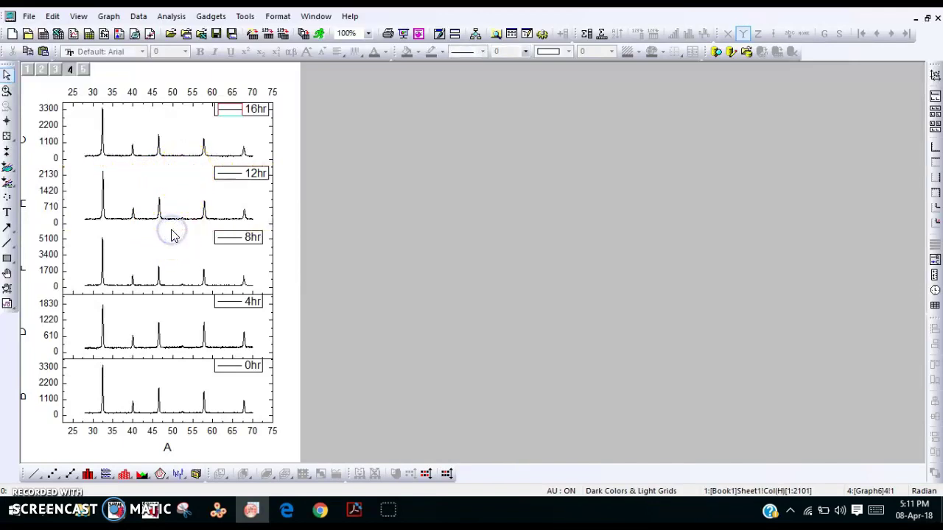
click(169, 295)
drag(168, 309, 162, 368)
click(162, 366)
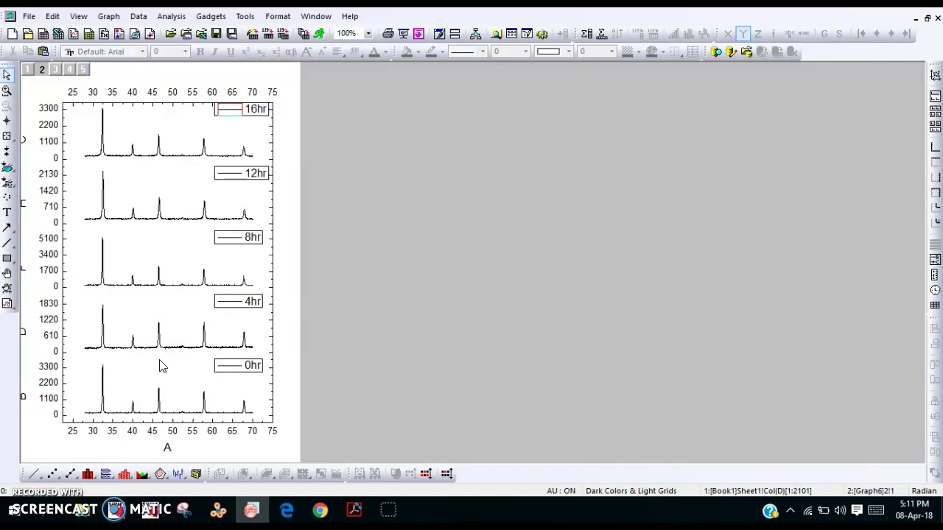
Step: Set the x-axis range of the stacked graph from 28 to 70
double_click(101, 425)
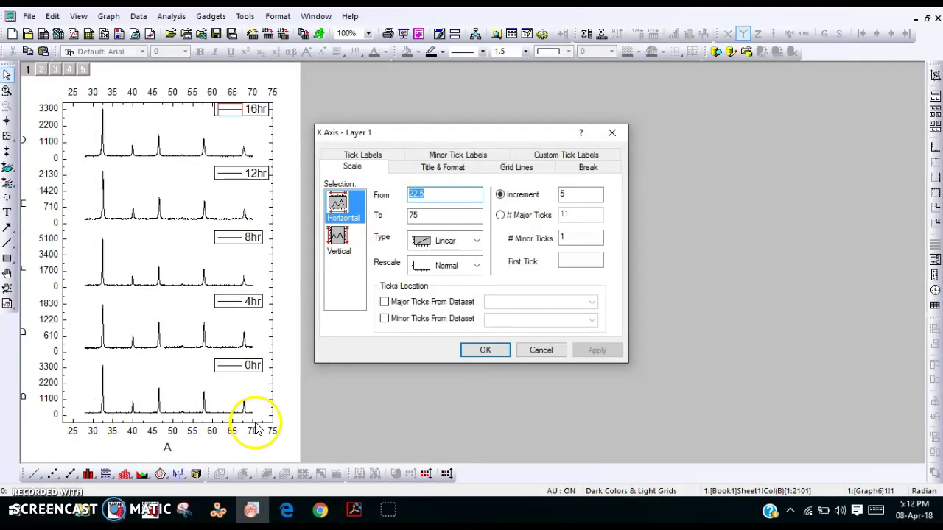
text(20)
click(442, 214)
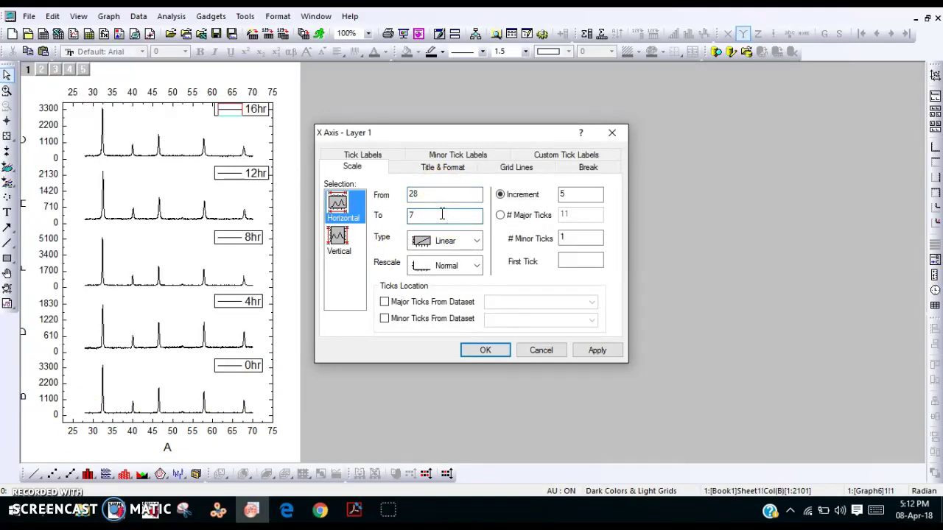
click(485, 350)
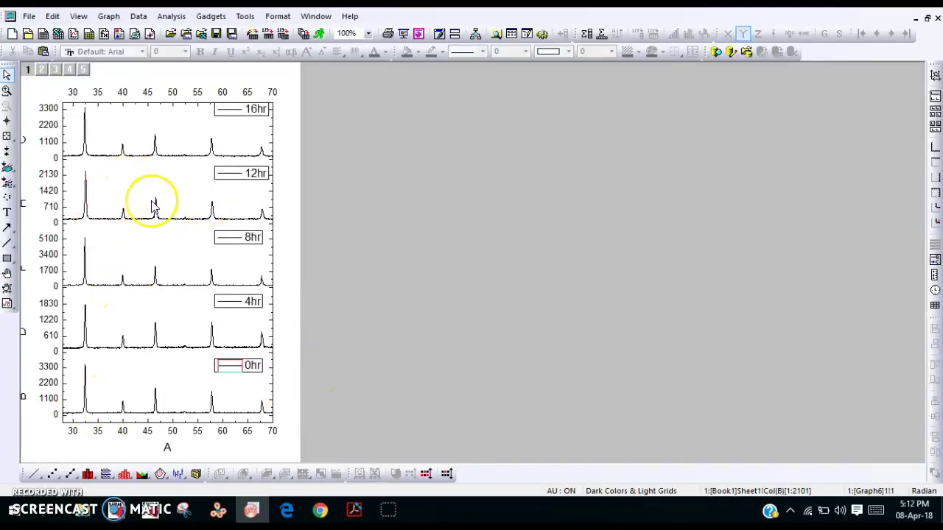
Step: Examine the y-axis scale ranges of the 16hr, 12hr, 8hr and 4hr panels one after another
click(64, 135)
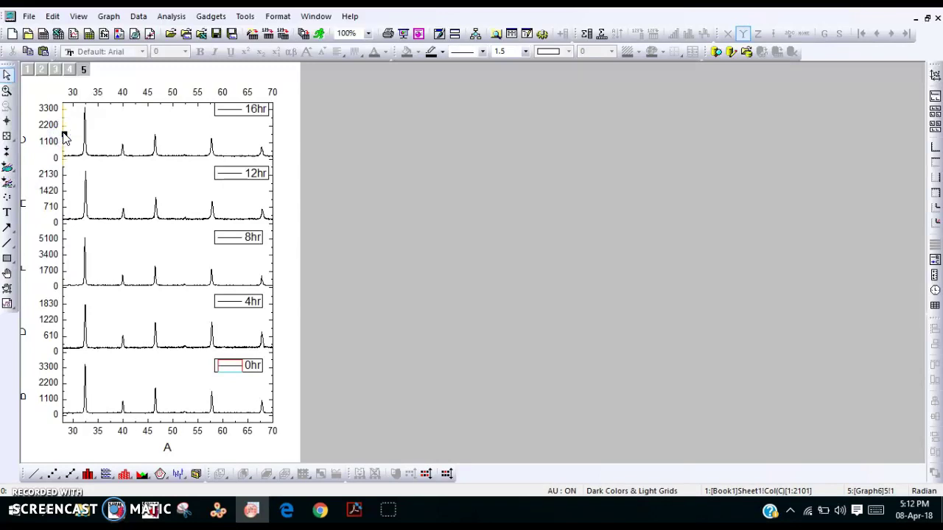
double_click(62, 127)
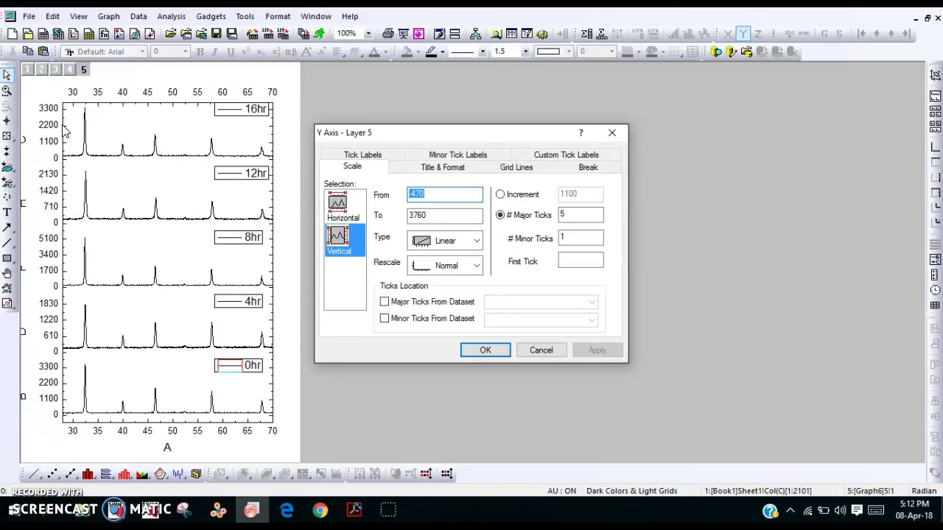
click(495, 350)
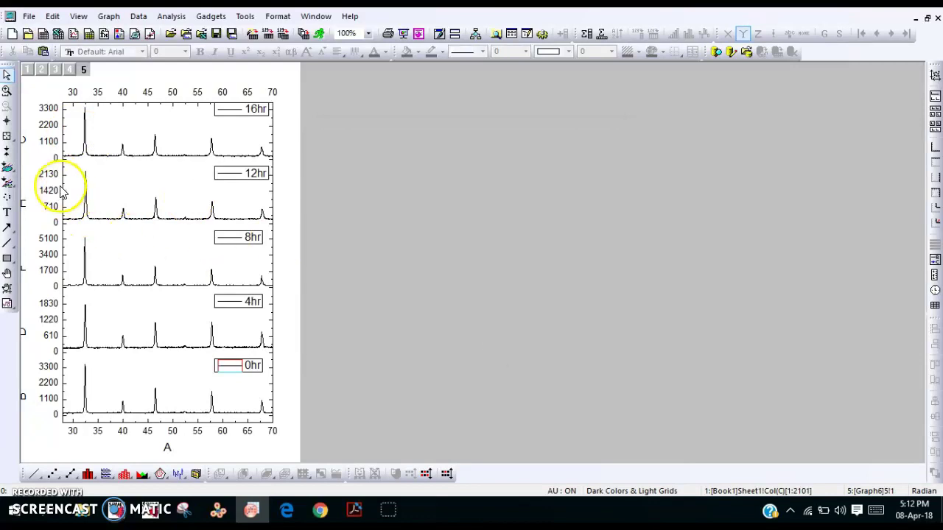
double_click(64, 195)
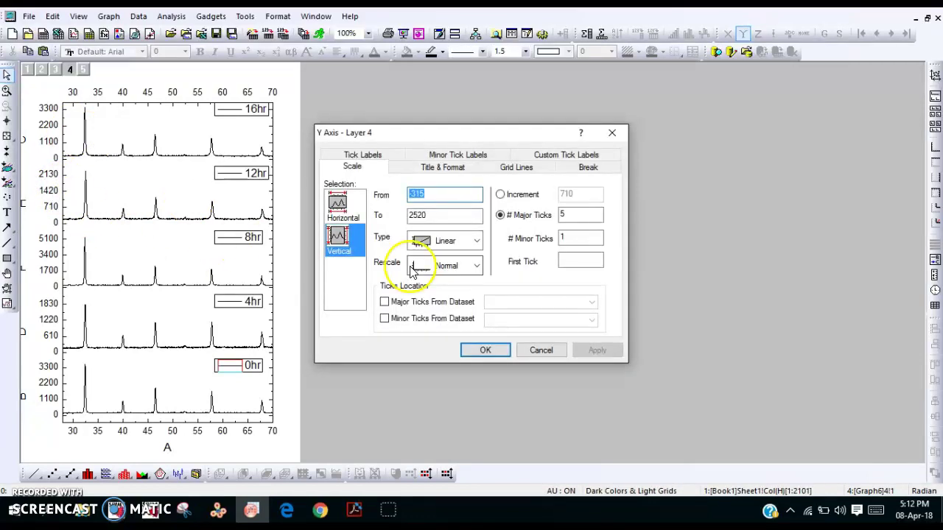
click(484, 353)
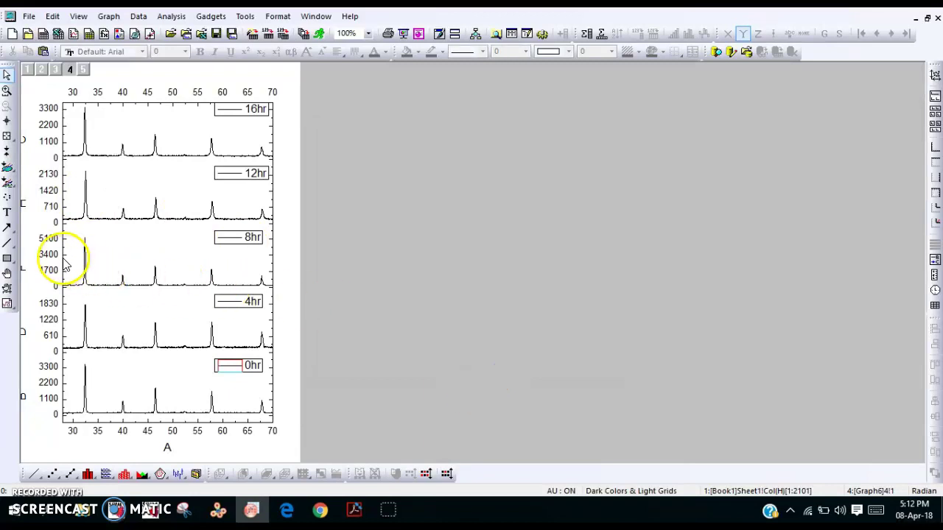
double_click(64, 264)
click(485, 358)
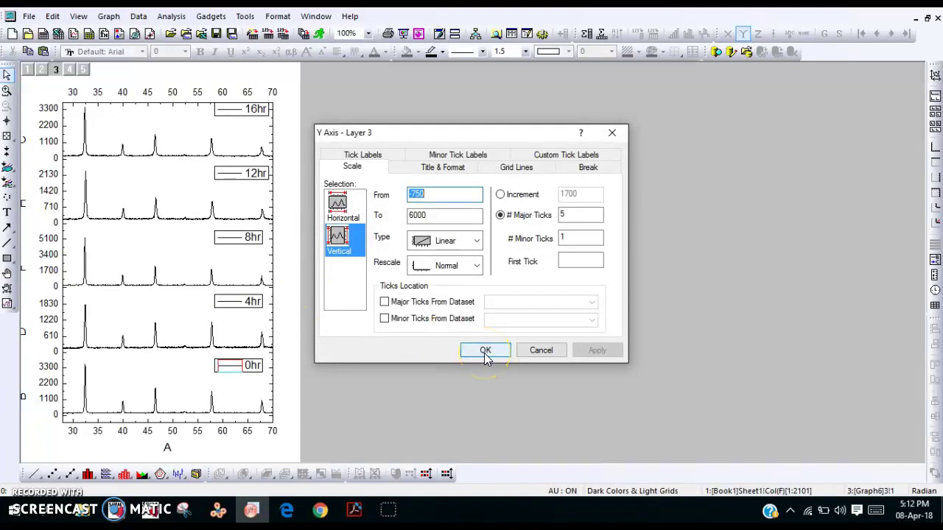
double_click(65, 317)
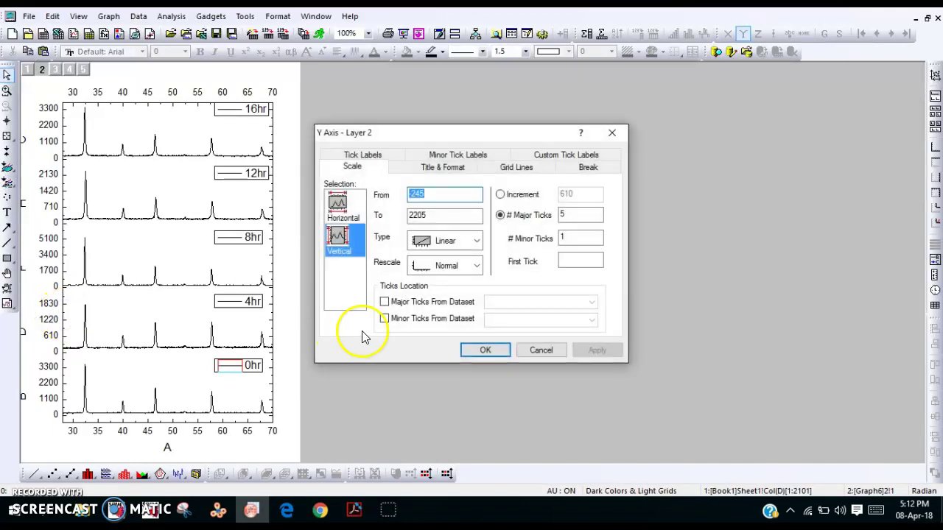
click(484, 351)
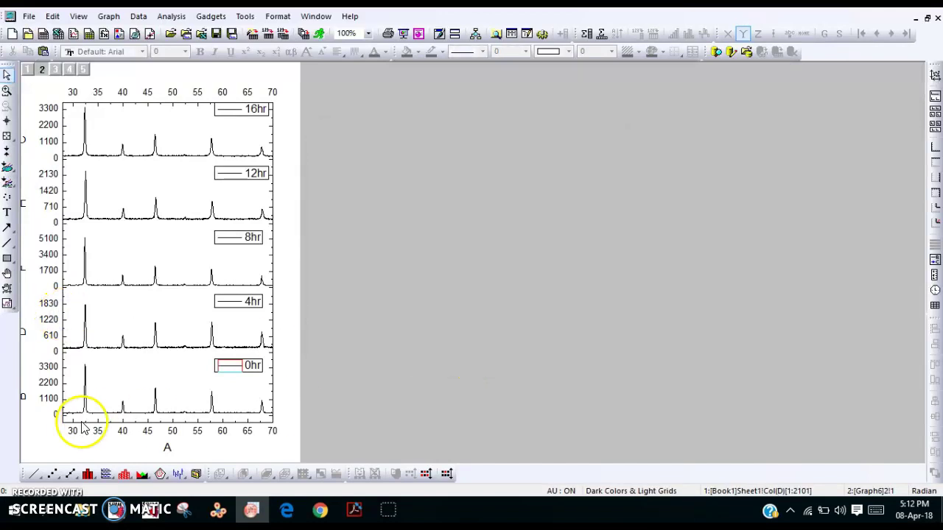
Step: Set the lower limit of the 0hr panel's y-axis to 0
double_click(63, 394)
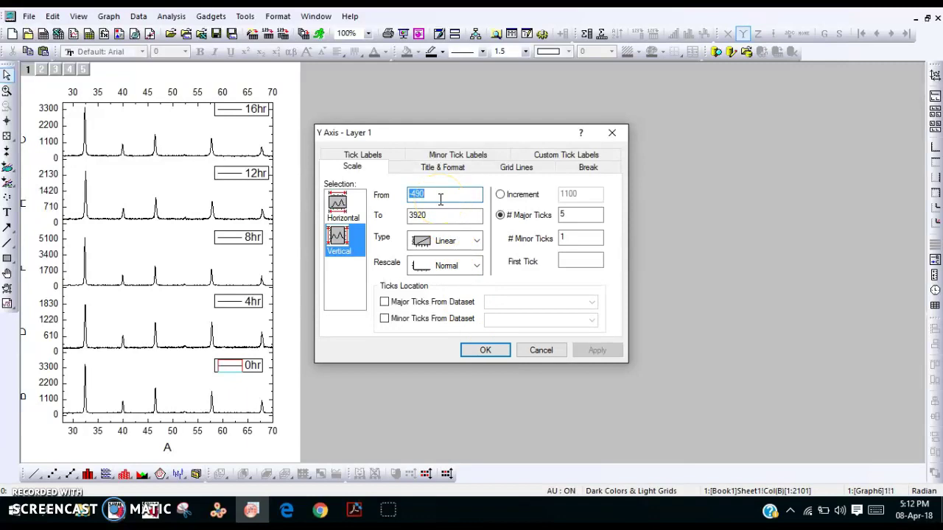
click(593, 350)
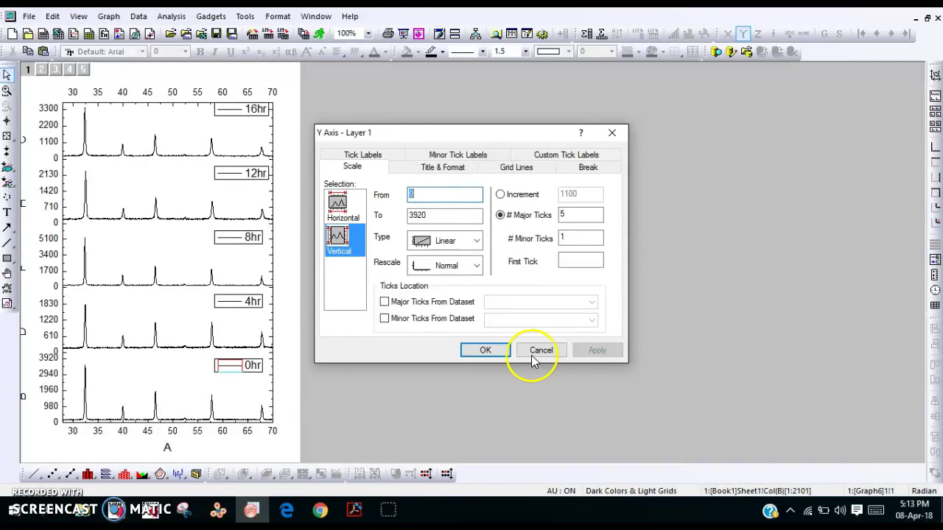
click(487, 352)
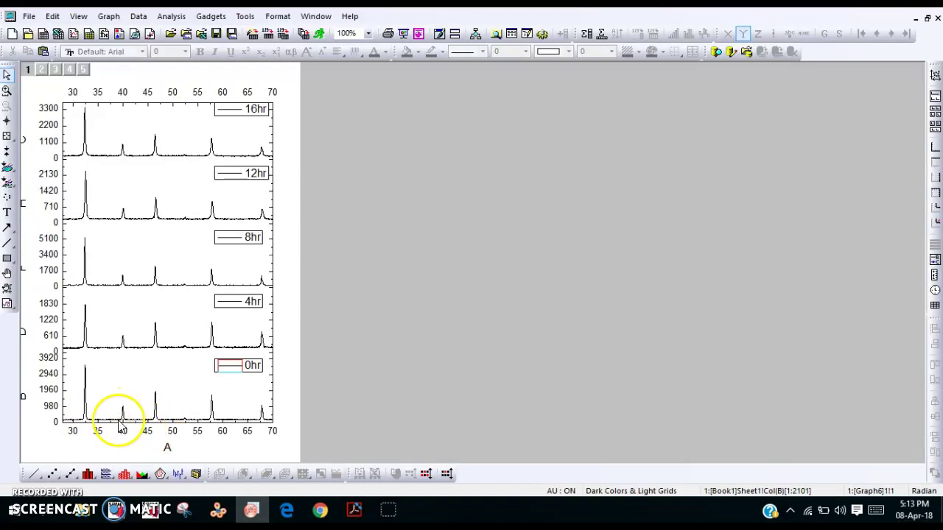
Step: Set the y-axis range of the 16hr panel from 0 to 5600
click(71, 374)
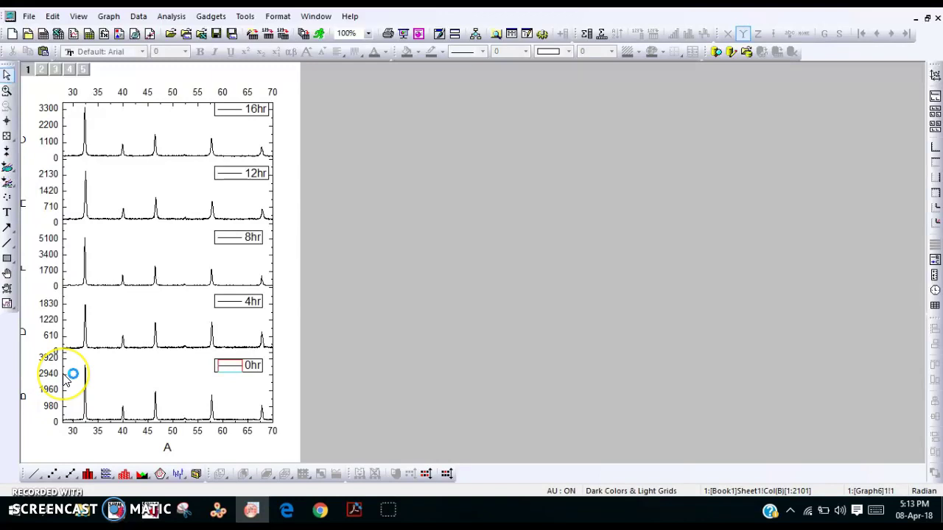
double_click(64, 255)
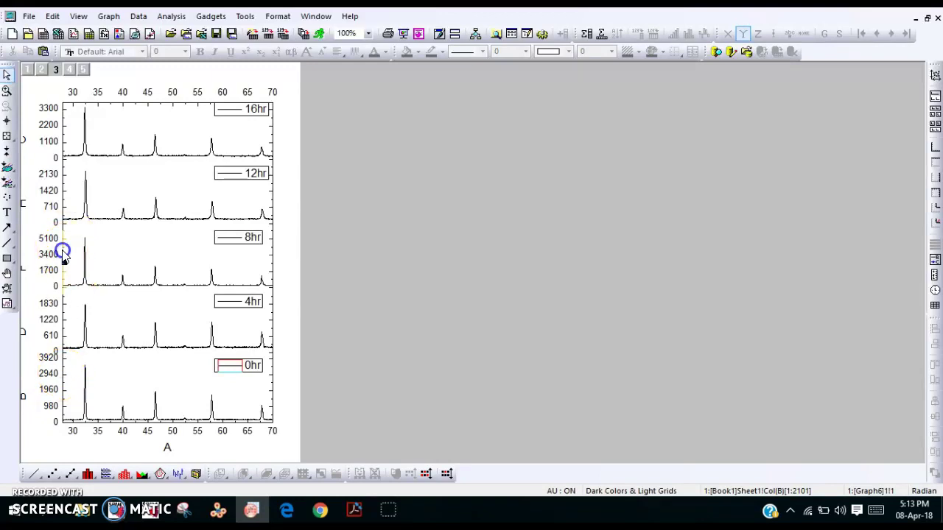
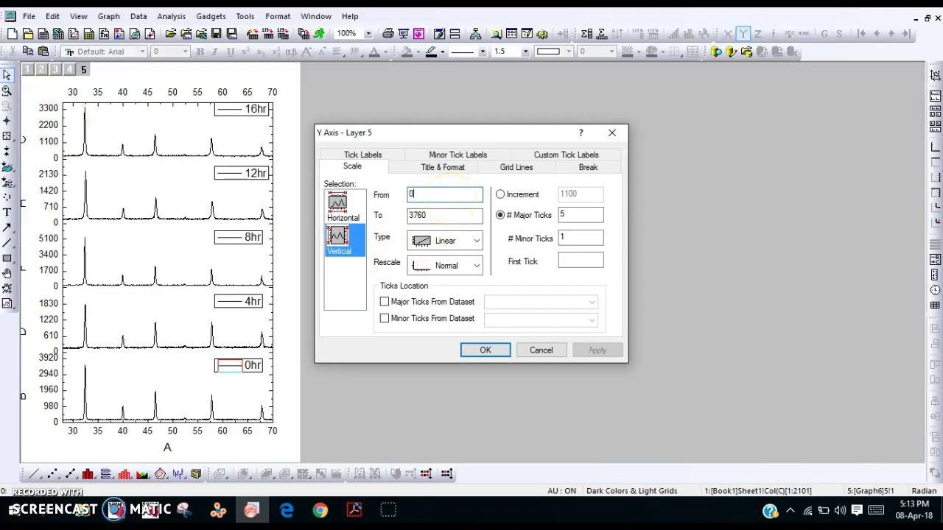
double_click(442, 216)
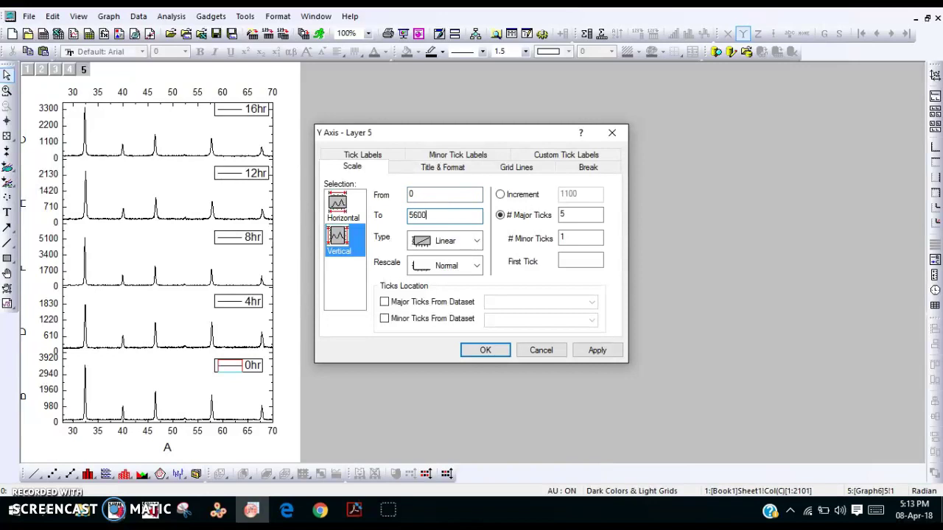
click(489, 349)
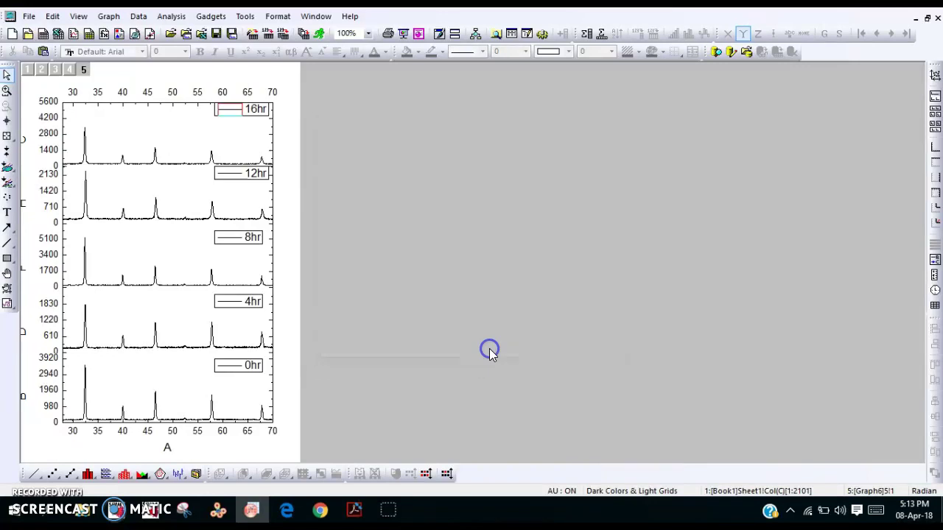
Step: Set the y-axis range of the 12hr panel from 0 to 5600
double_click(63, 206)
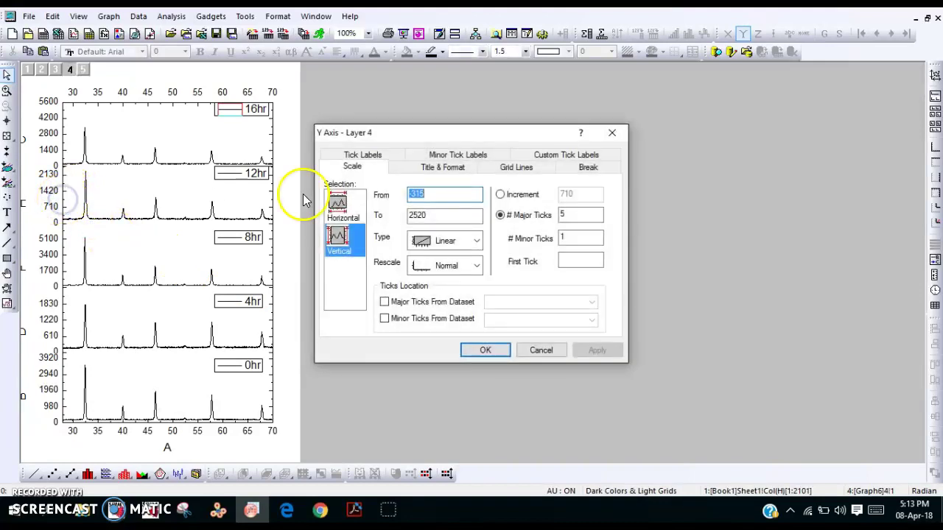
double_click(465, 213)
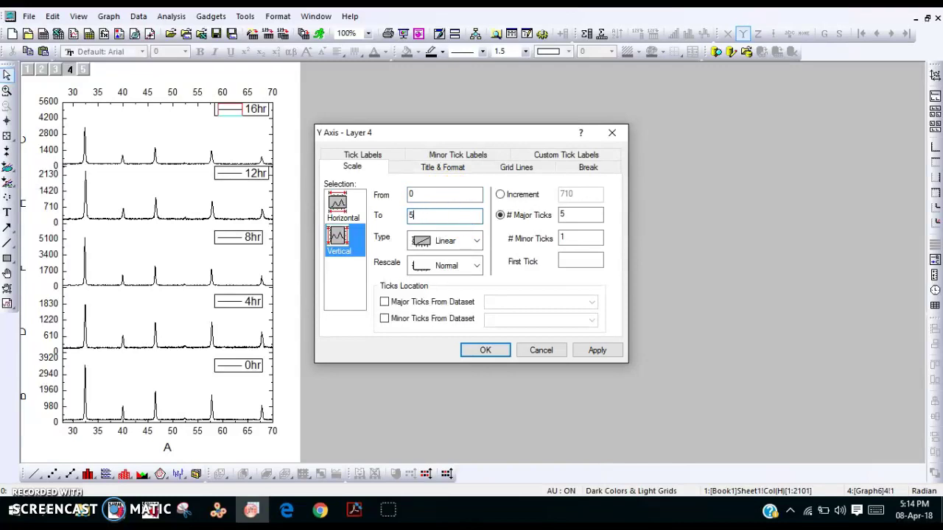
text(5600)
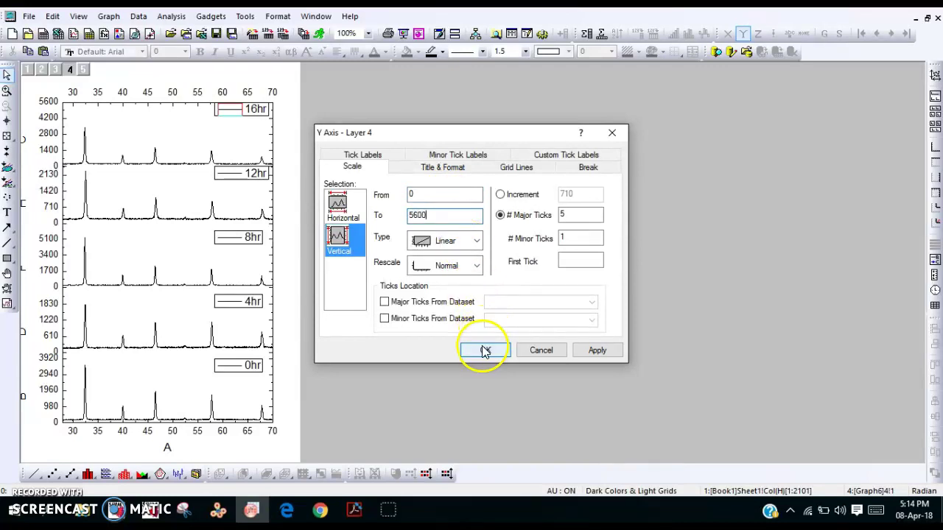
click(482, 347)
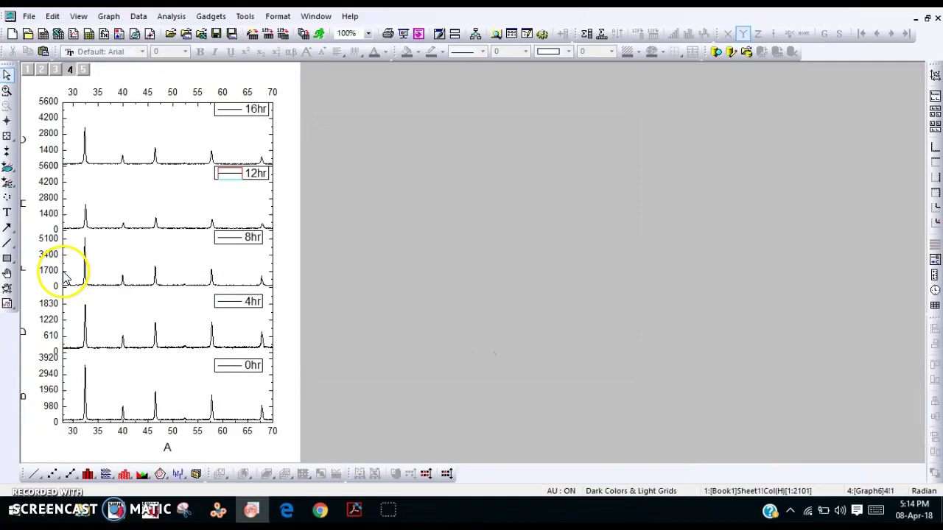
Step: Set the y-axis range of the 8hr panel from 0 to 5600
double_click(65, 277)
double_click(439, 194)
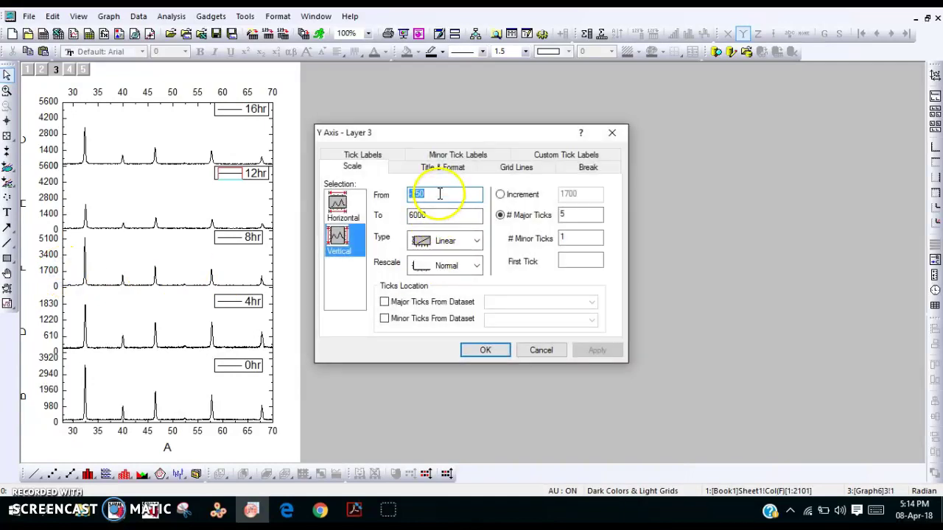
double_click(444, 214)
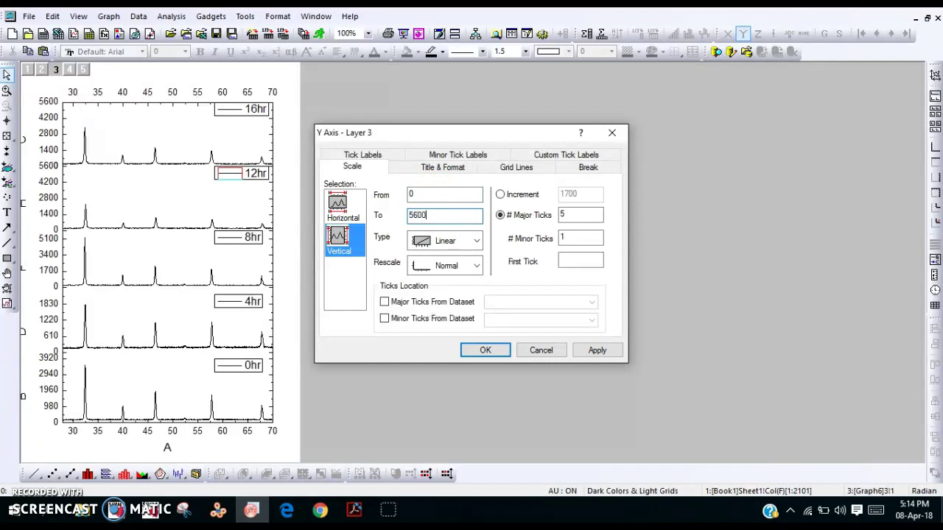
click(485, 354)
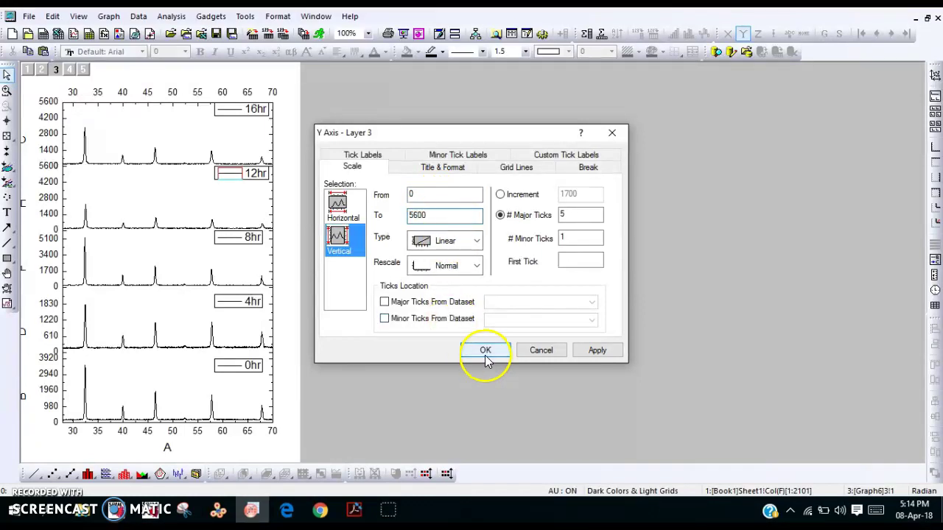
Step: Set the y-axis range of the 4hr panel from 0 to 5600
double_click(65, 330)
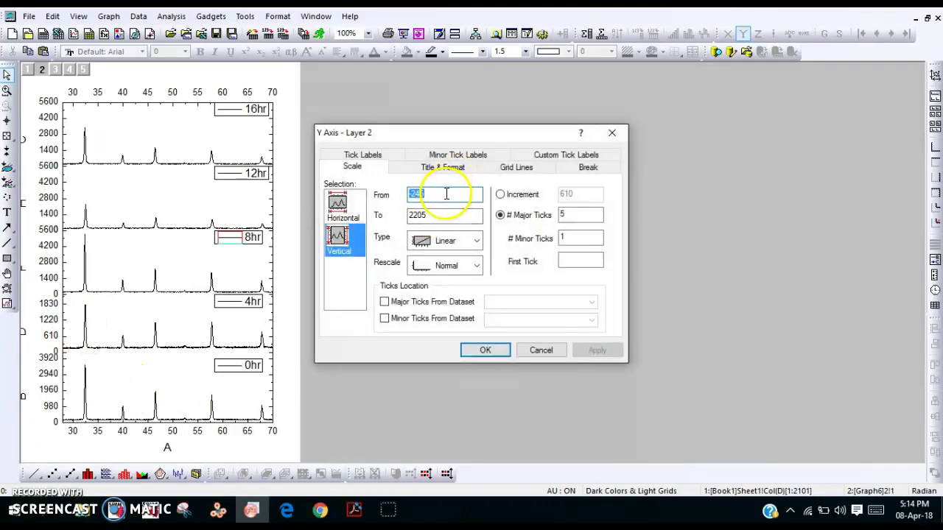
double_click(456, 215)
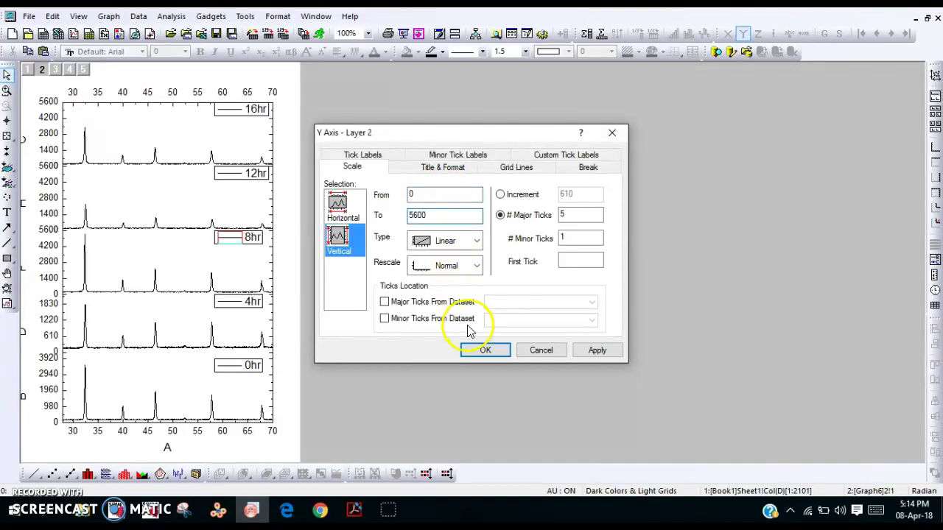
click(480, 350)
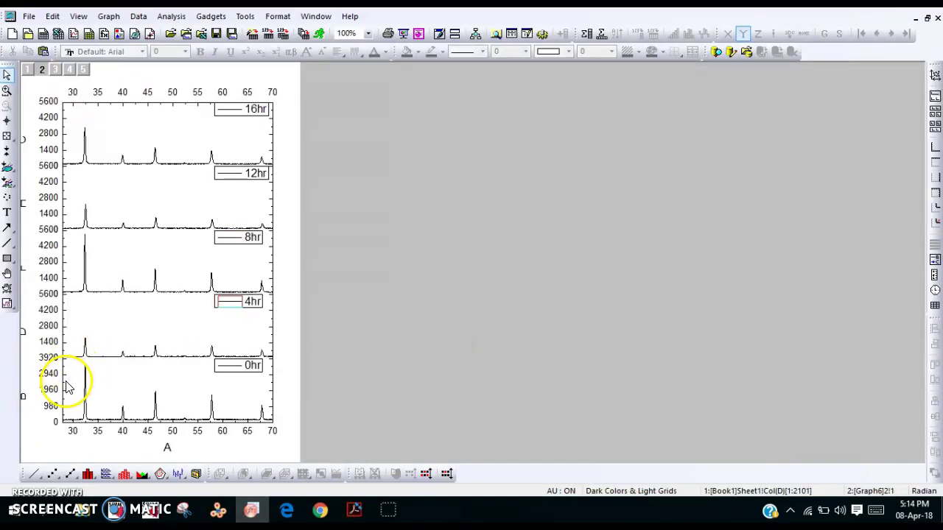
Step: Set the upper limit of the 0hr panel's y-axis to 5600, keeping its lower limit at 0
double_click(65, 390)
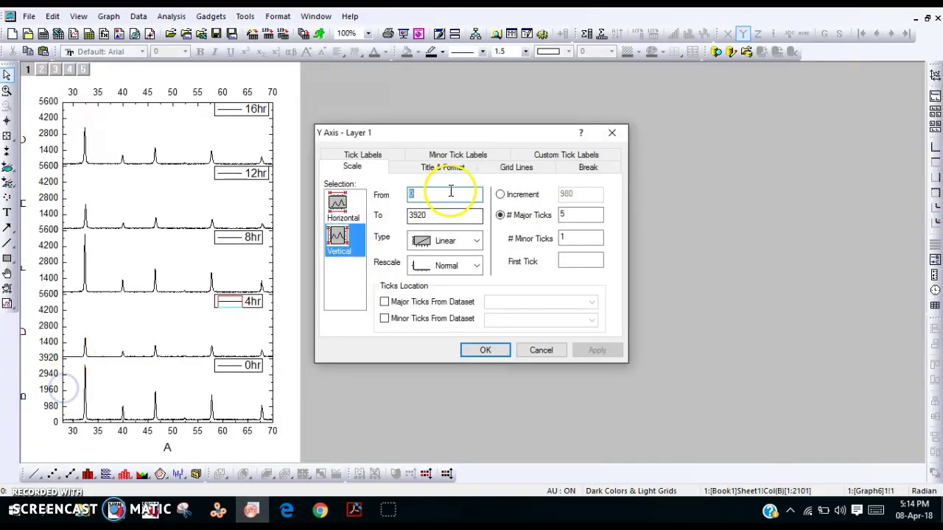
double_click(444, 218)
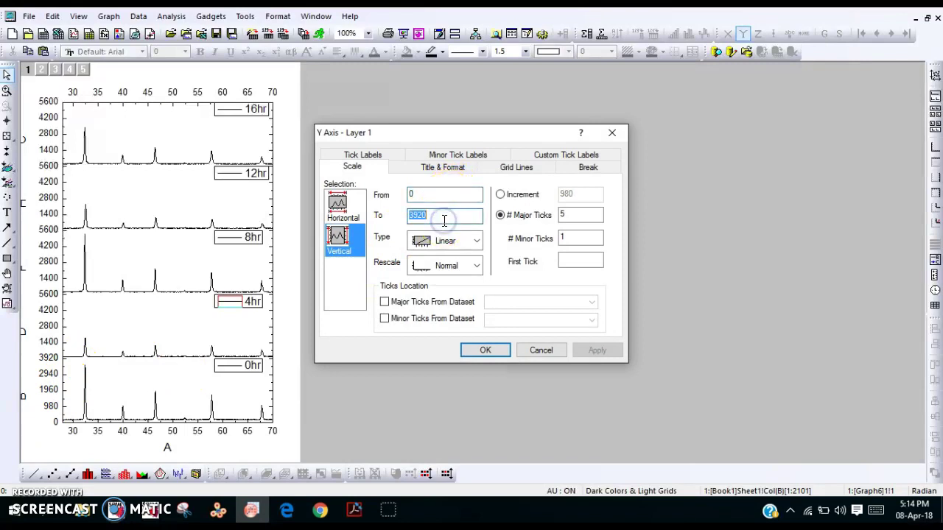
text(5600)
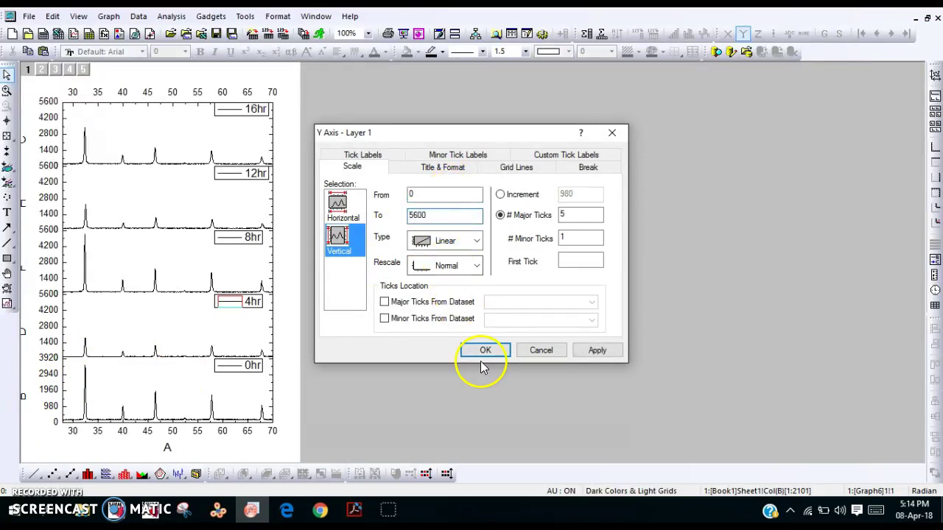
click(486, 351)
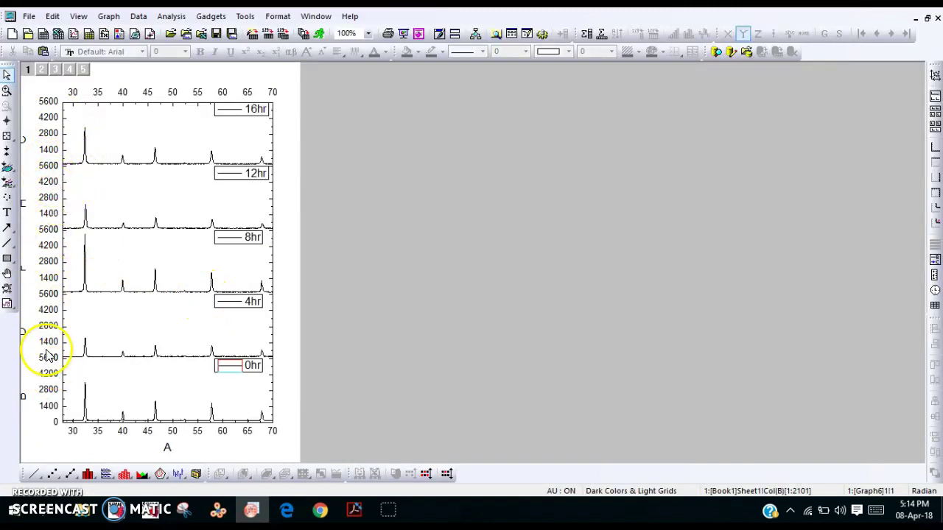
Step: Delete the y-axis tick labels of the 4hr and 0hr panels
click(51, 121)
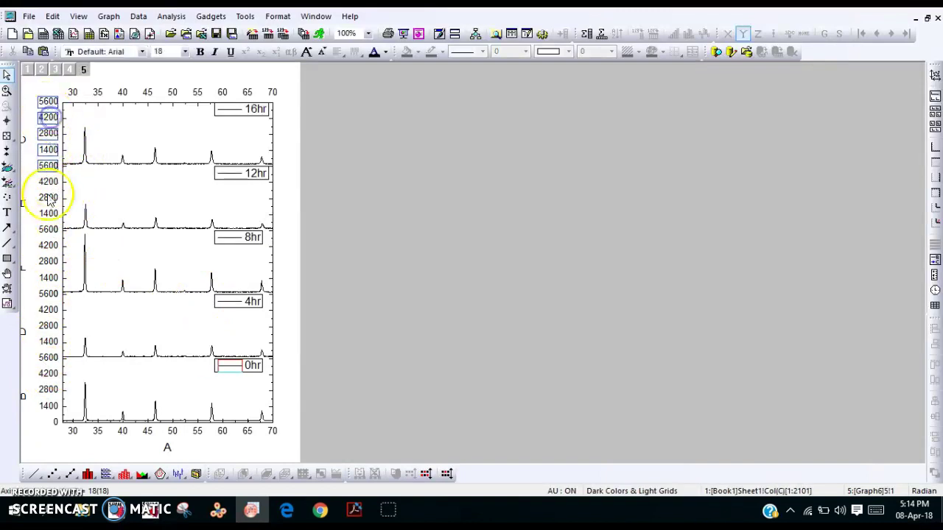
click(56, 266)
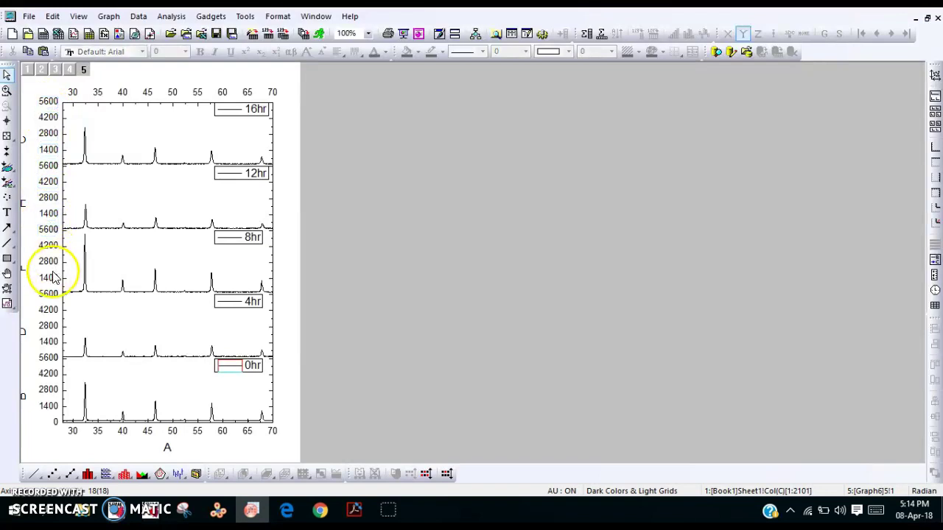
click(50, 357)
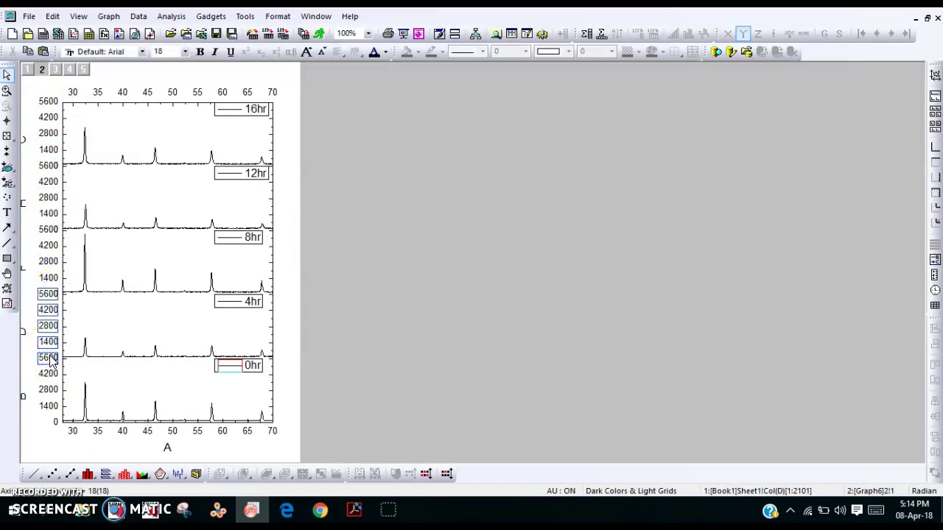
key(Delete)
click(50, 361)
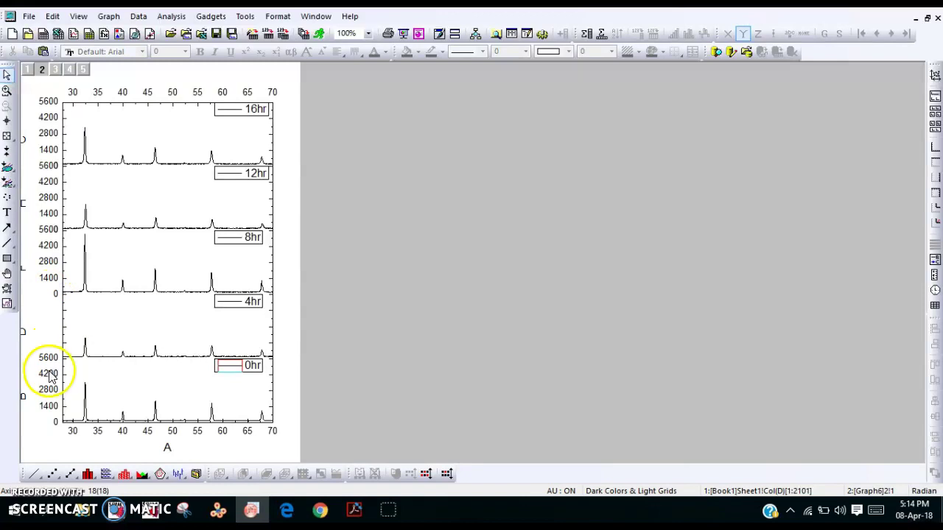
key(Delete)
Step: Delete the y-axis tick labels of the 8hr, 12hr and 16hr panels
click(65, 265)
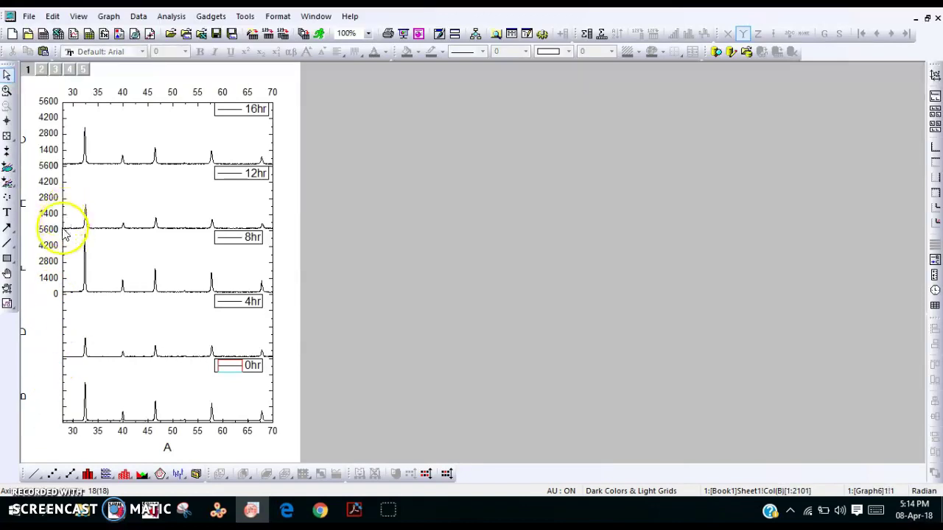
click(59, 247)
key(Delete)
click(53, 180)
key(Delete)
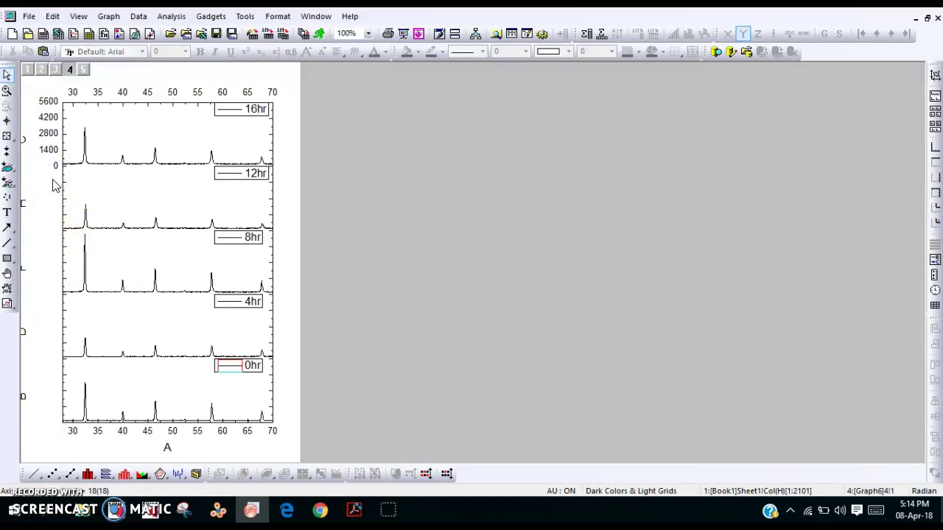
click(54, 134)
key(Delete)
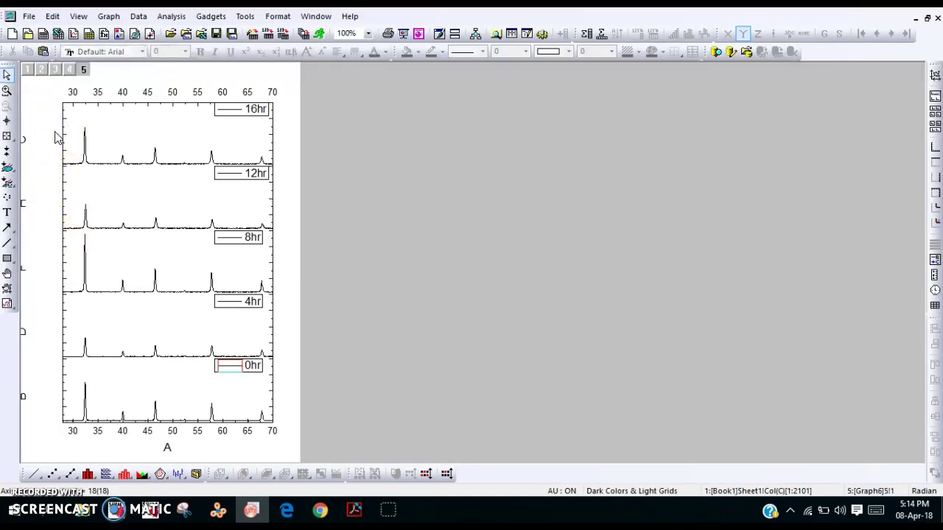
Step: Set both the major and minor ticks of the 16hr panel's left axis to None
click(62, 139)
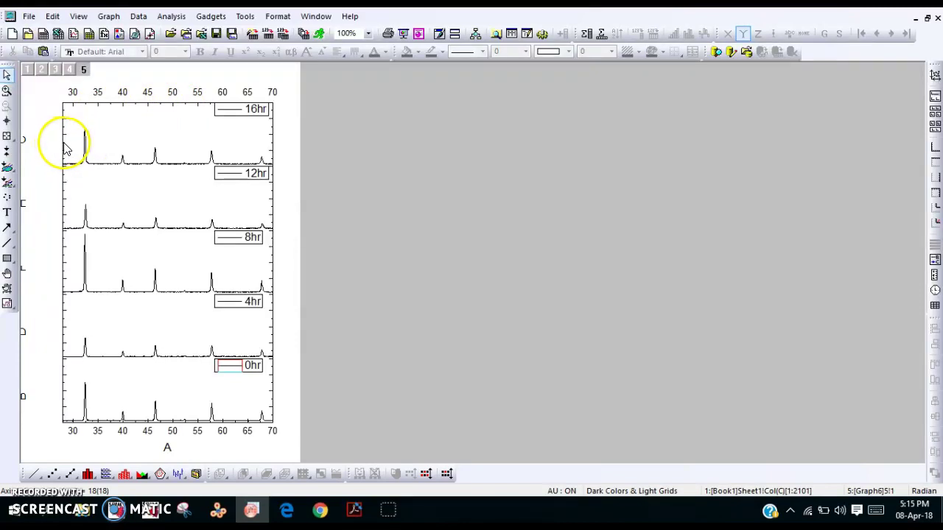
double_click(63, 143)
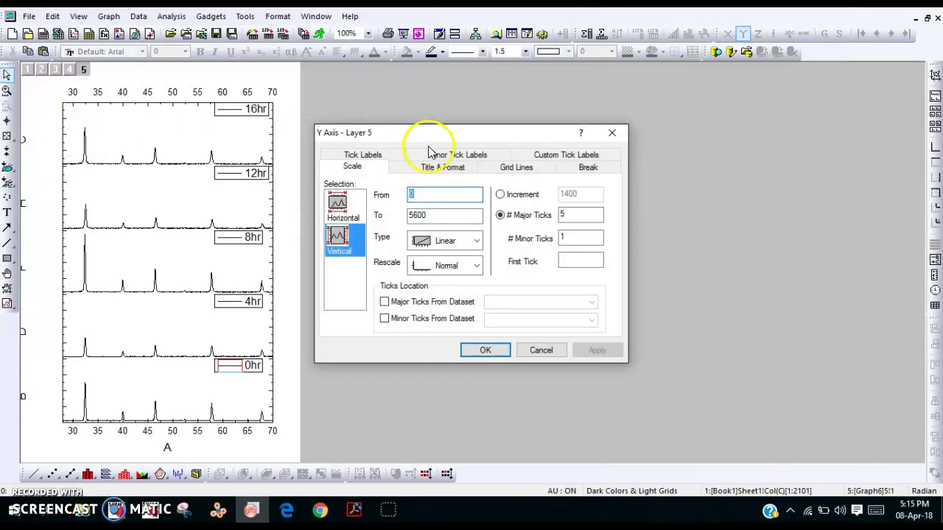
click(440, 169)
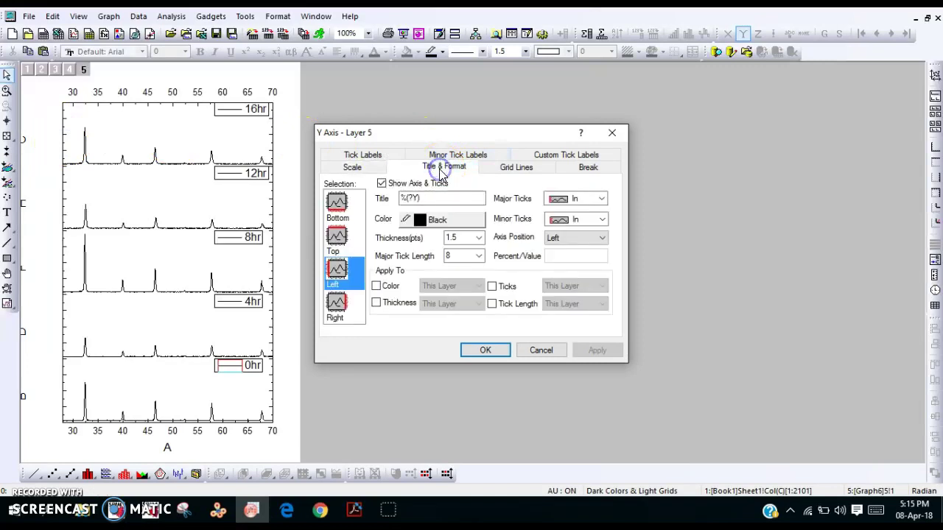
click(601, 199)
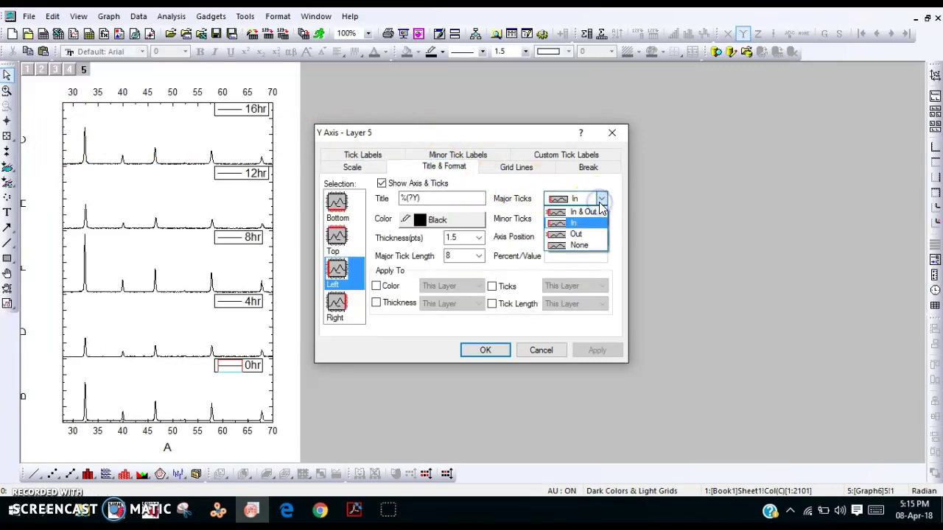
click(588, 244)
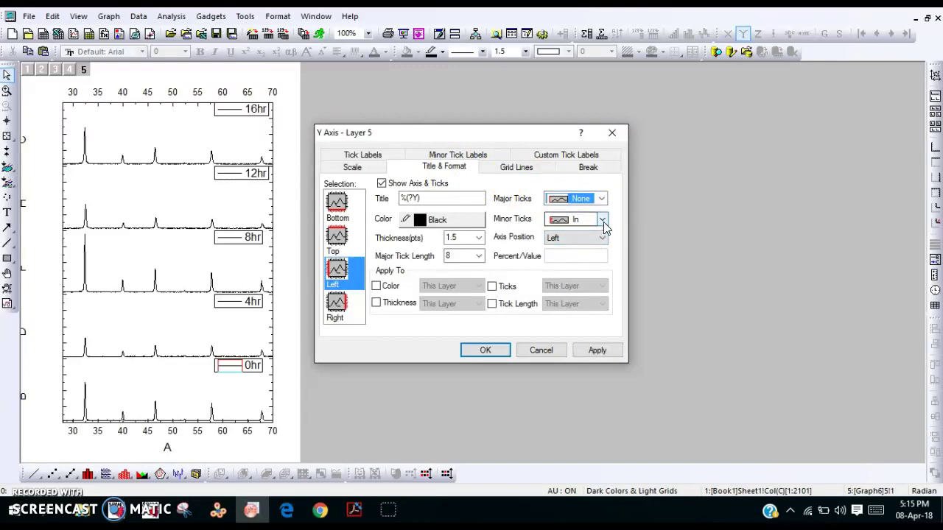
click(603, 219)
click(594, 267)
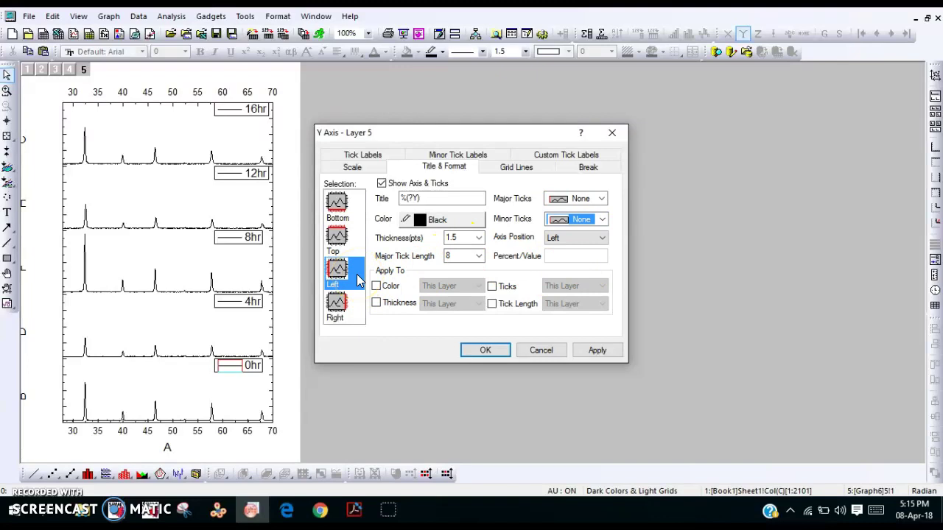
Step: Set the major and minor ticks of the 16hr panel's top axis to None
click(355, 247)
click(601, 199)
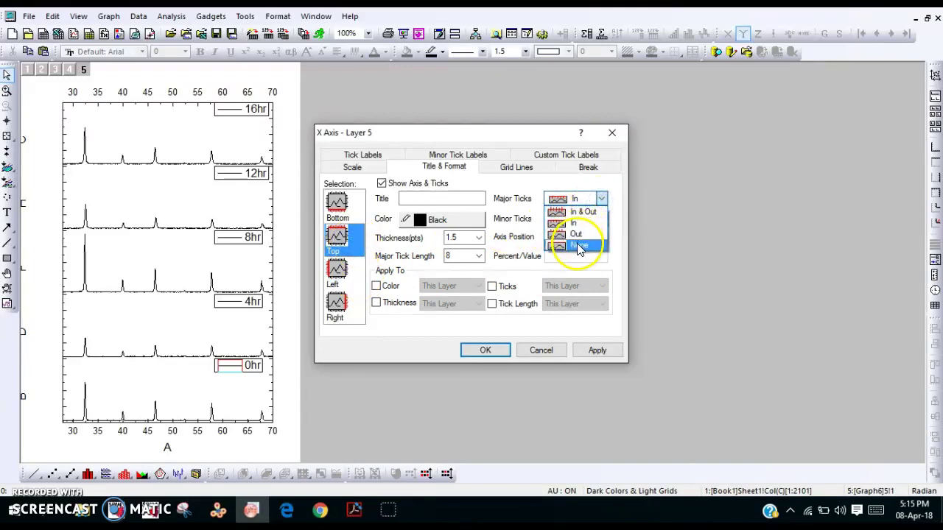
click(579, 245)
click(600, 219)
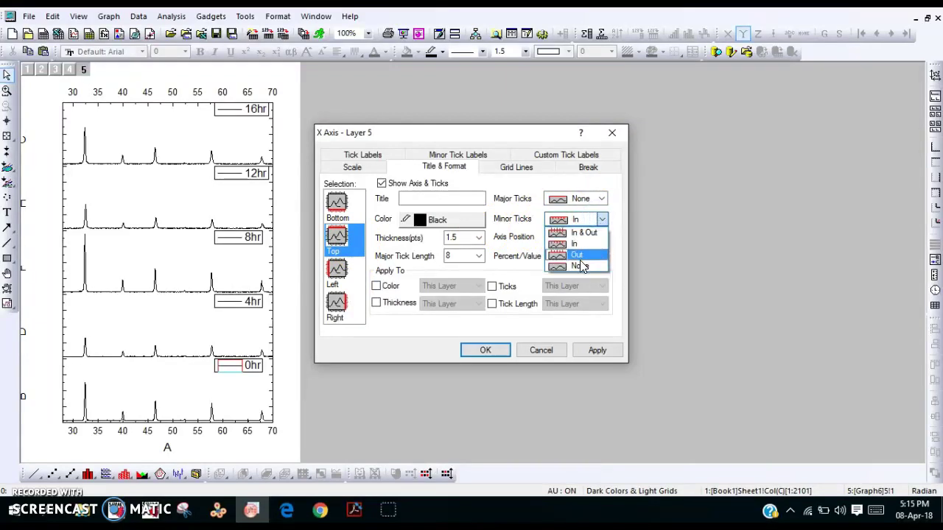
click(577, 264)
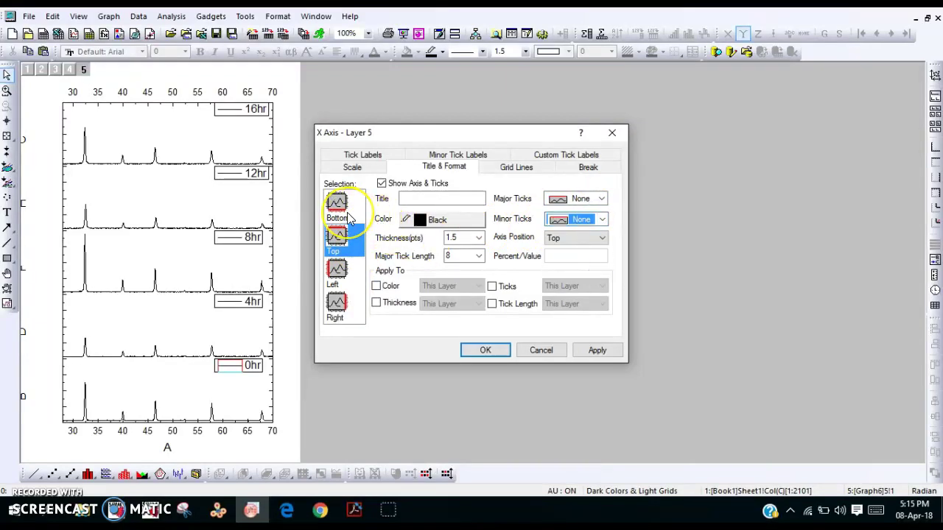
click(347, 247)
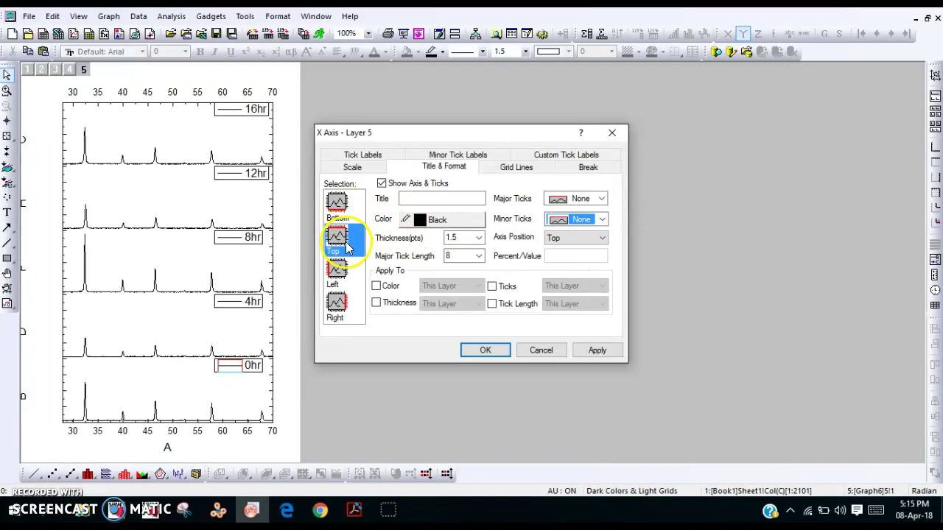
Step: Set the major and minor ticks of the 16hr panel's right axis to None and apply the axis changes
click(345, 315)
click(344, 319)
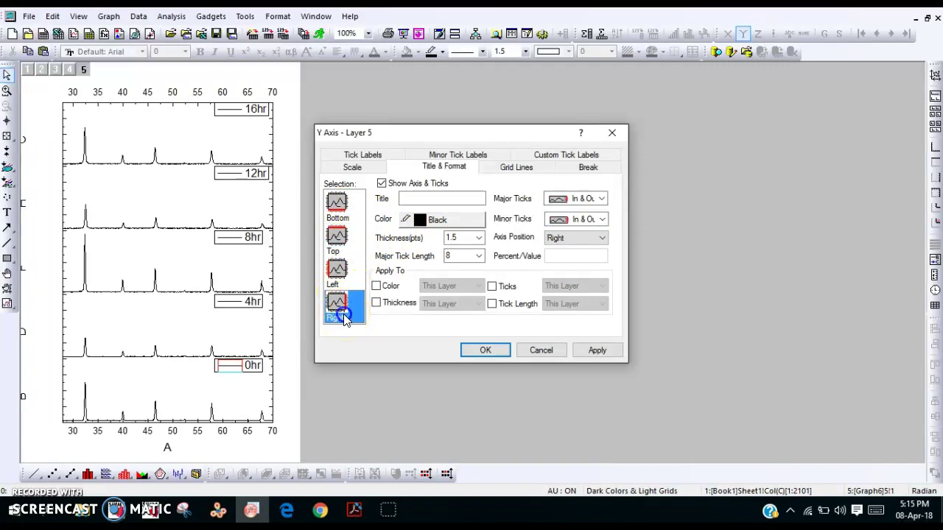
click(601, 199)
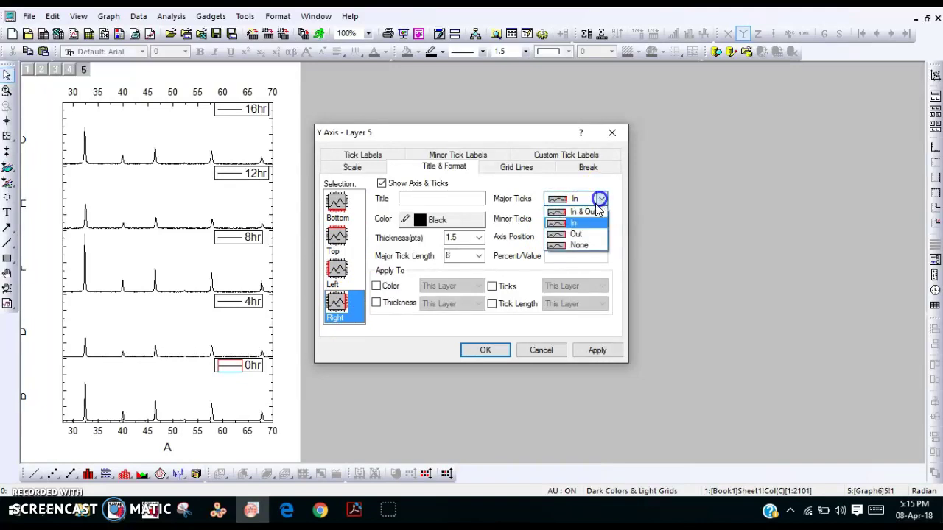
click(580, 246)
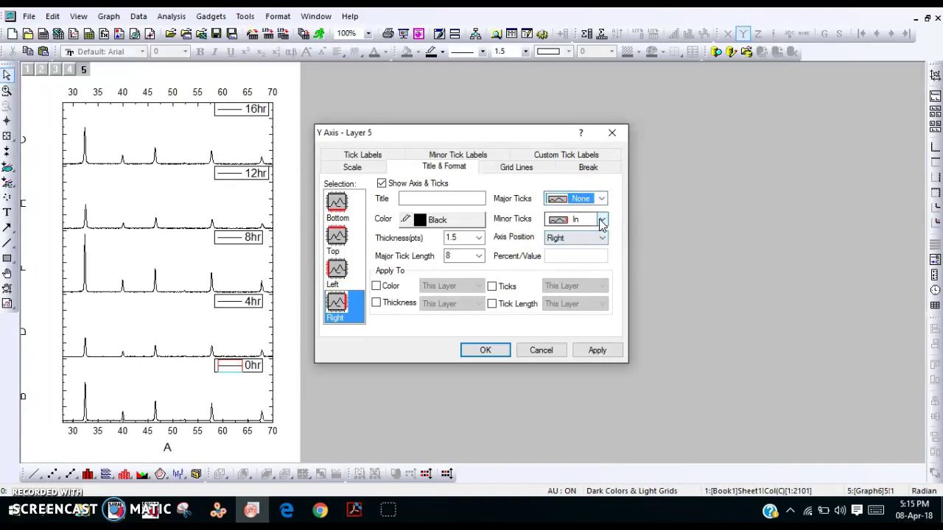
click(602, 219)
click(579, 265)
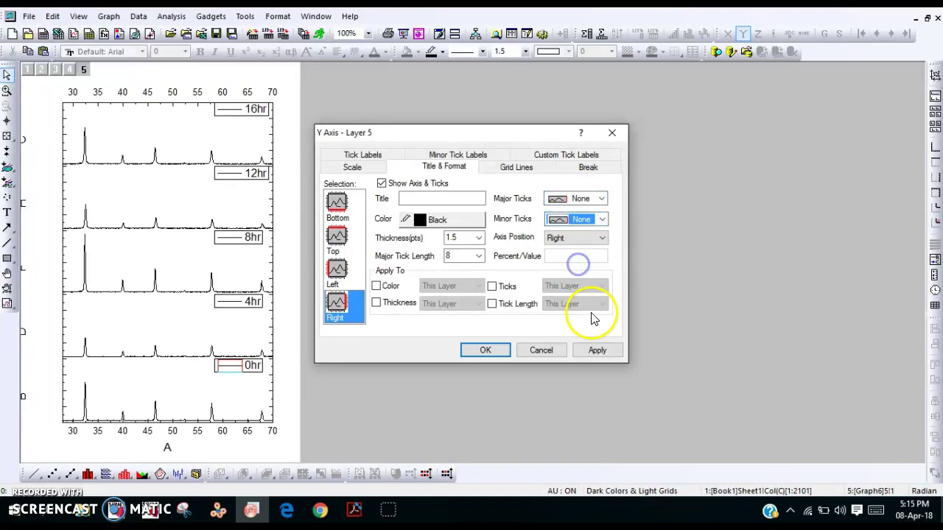
click(598, 350)
click(483, 349)
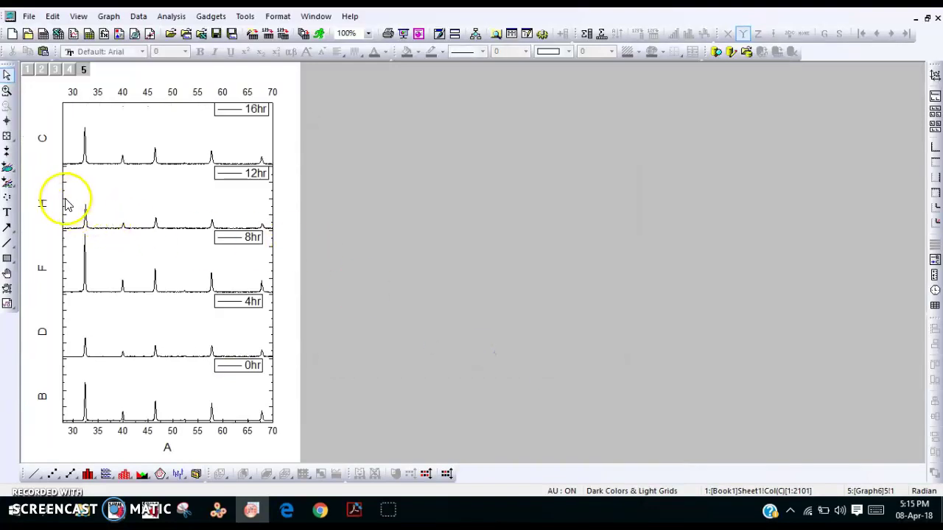
Step: Remove the major and minor ticks from the 12hr panel's left axis by setting both to None
double_click(65, 202)
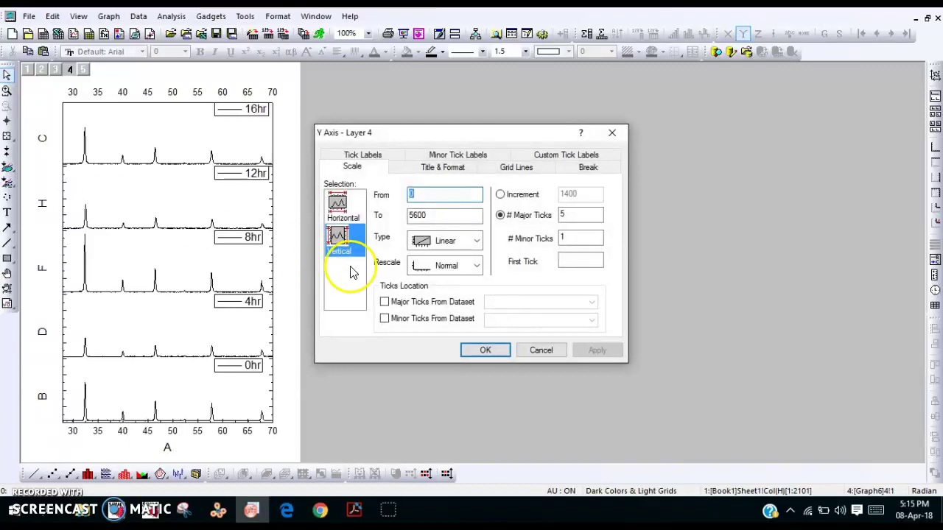
click(444, 168)
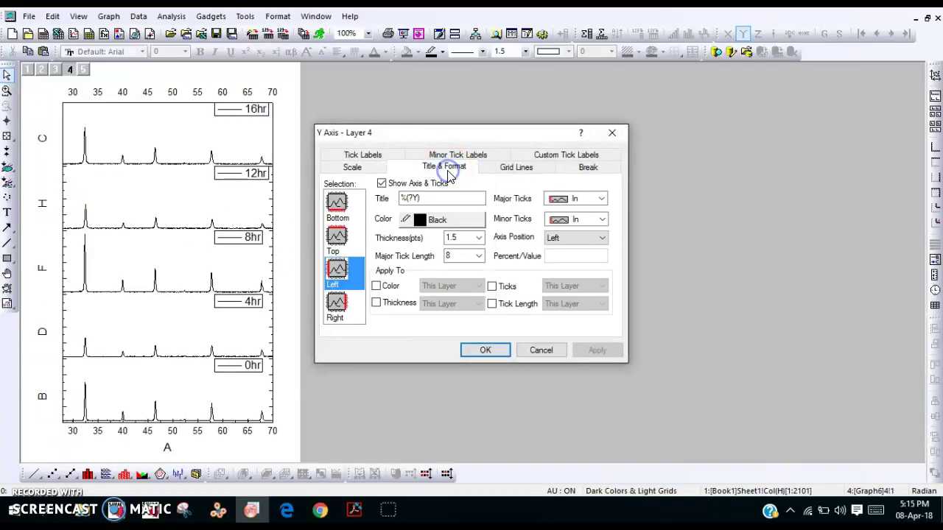
click(602, 199)
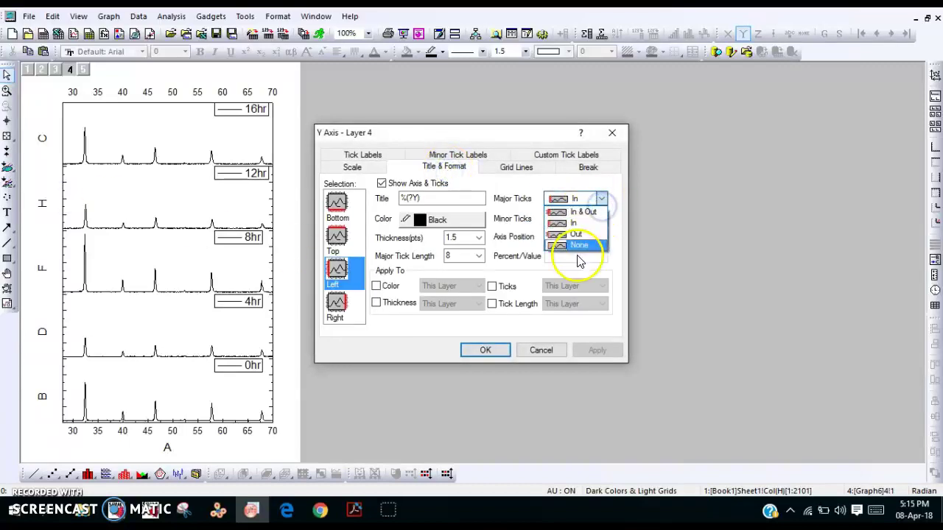
click(588, 246)
click(601, 220)
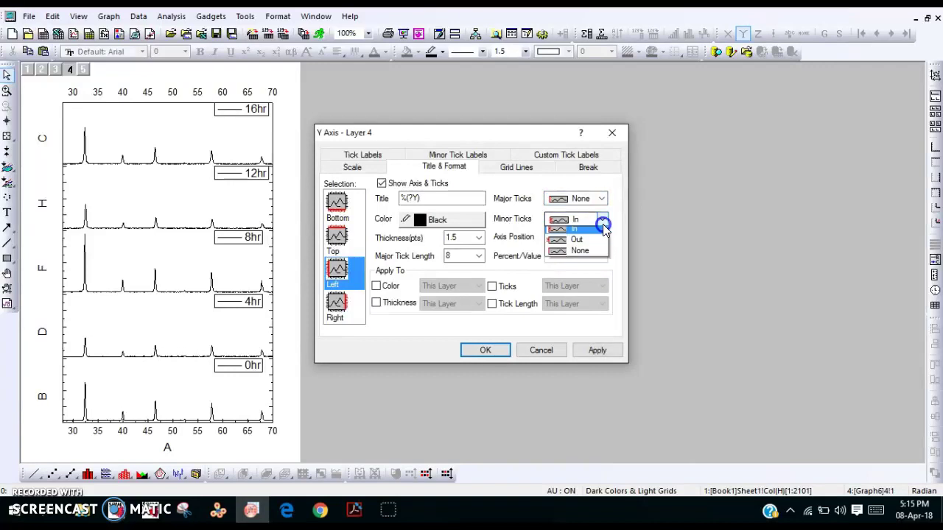
click(586, 267)
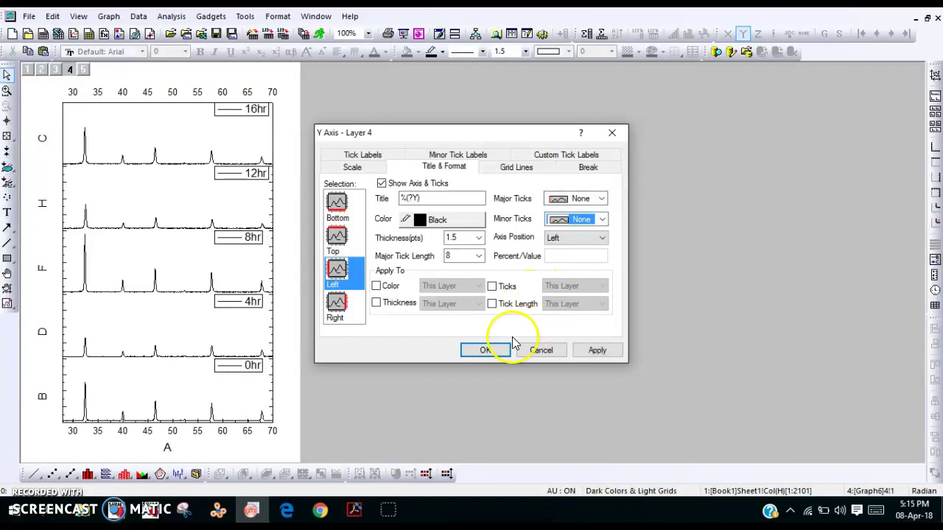
click(487, 349)
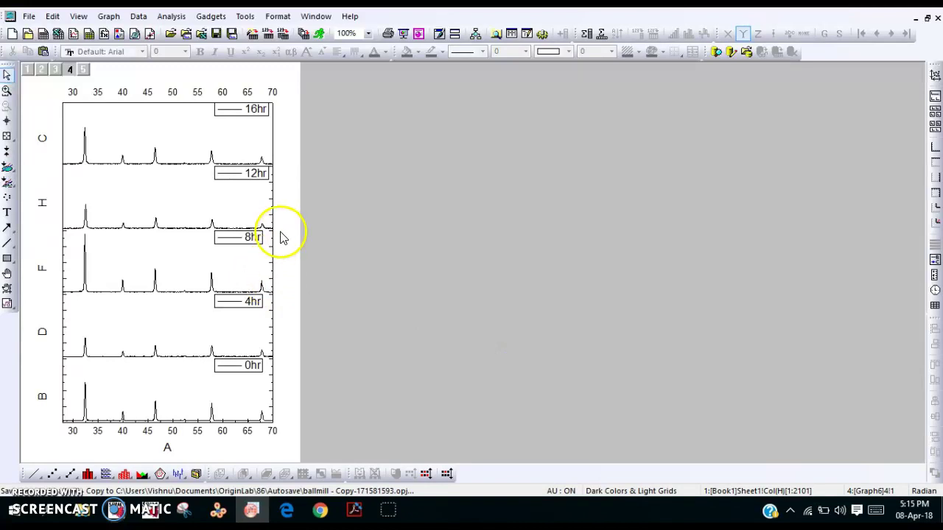
Step: Remove the major and minor ticks from the 12hr panel's right axis by setting both to None
double_click(271, 211)
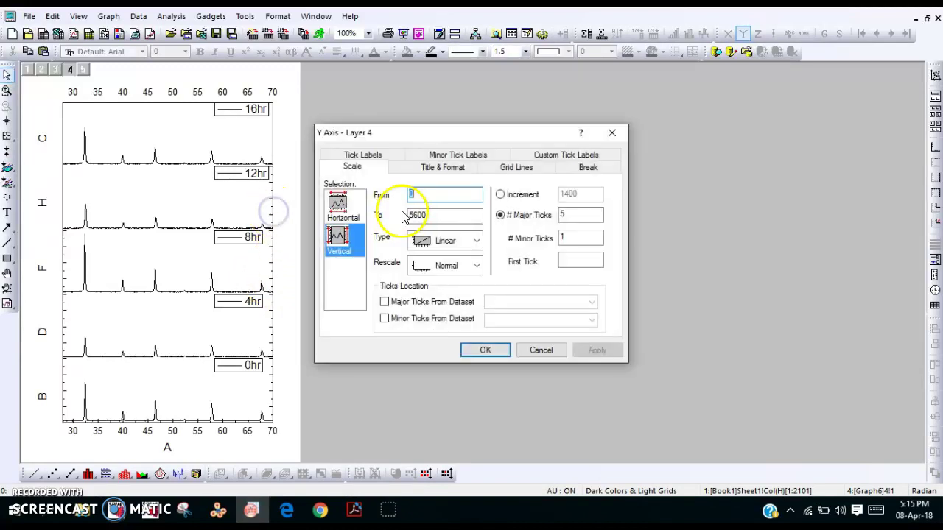
click(439, 167)
click(601, 198)
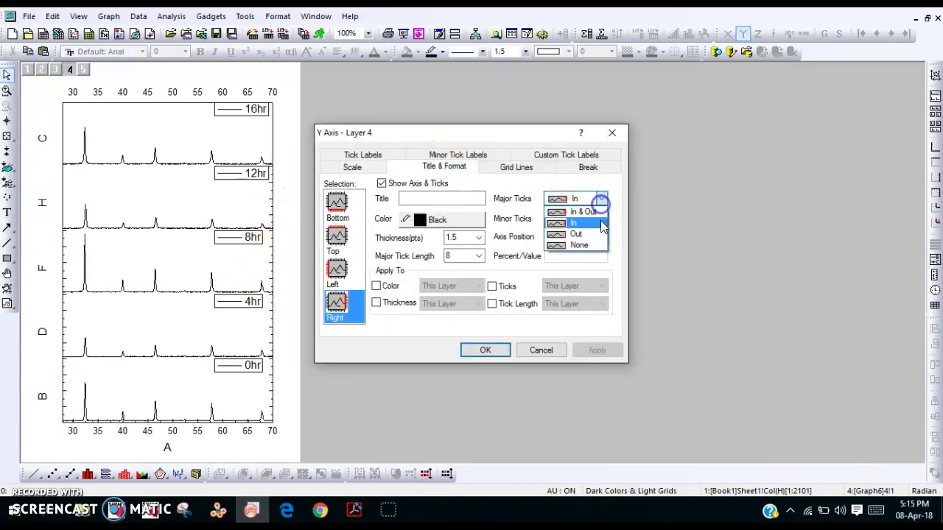
click(579, 246)
click(602, 221)
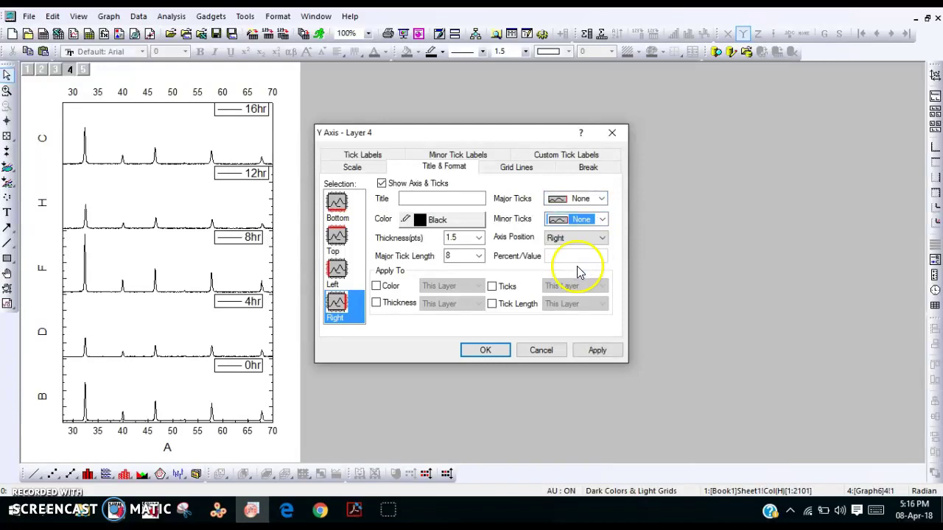
click(490, 353)
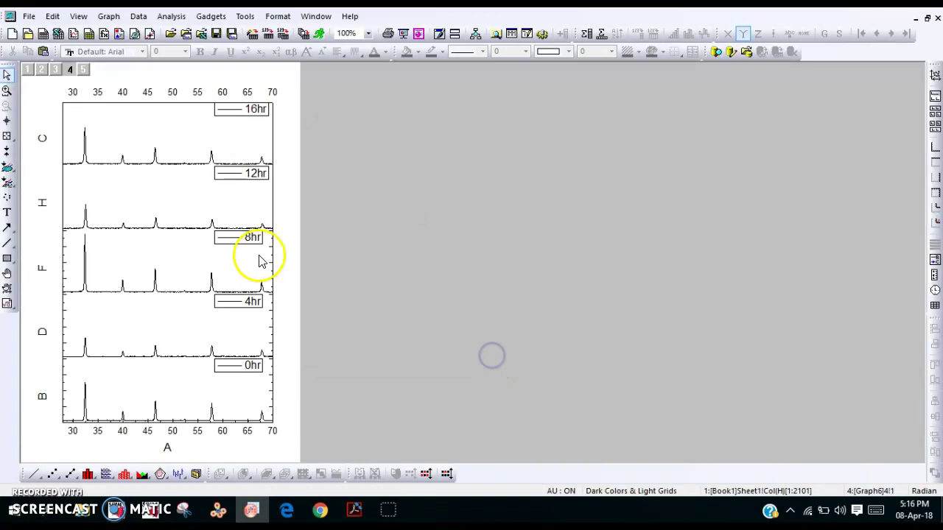
Step: Remove the major and minor ticks from the 8hr panel's left axis by setting both to None
click(64, 269)
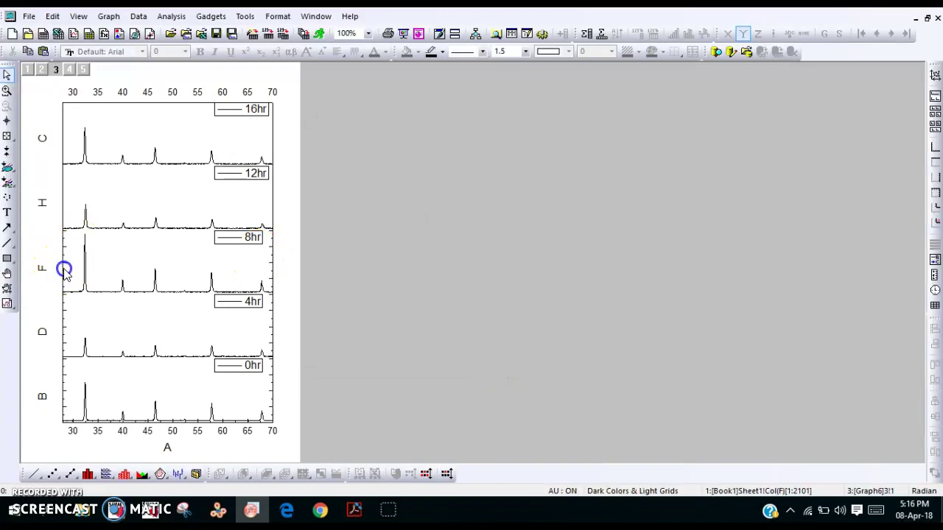
double_click(64, 270)
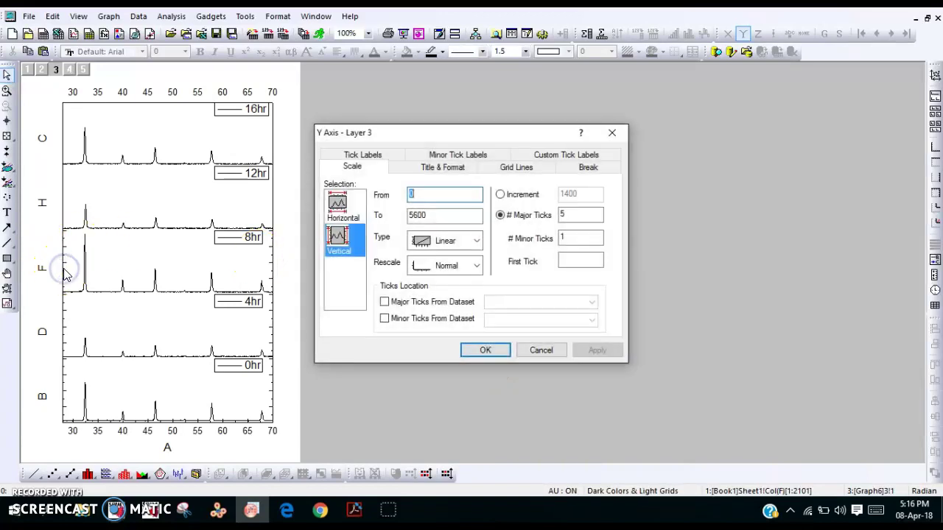
click(431, 169)
click(602, 199)
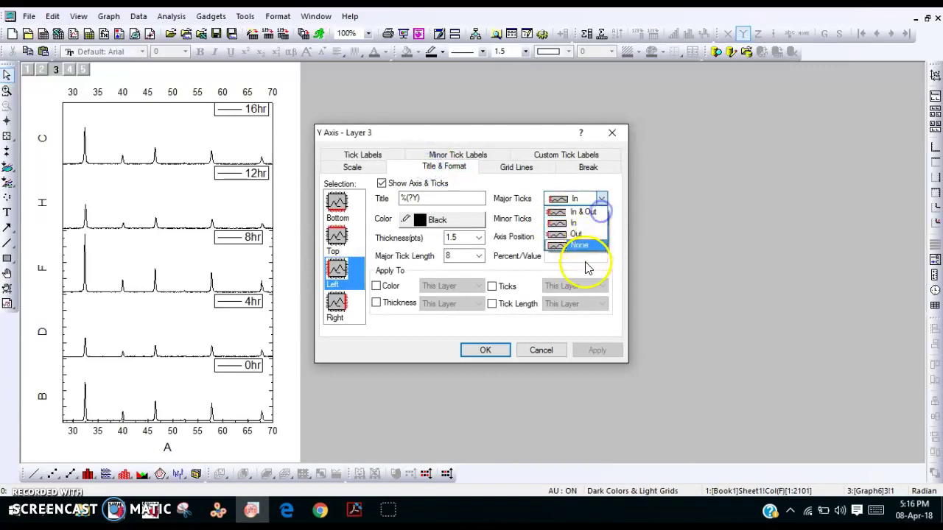
click(583, 246)
click(603, 220)
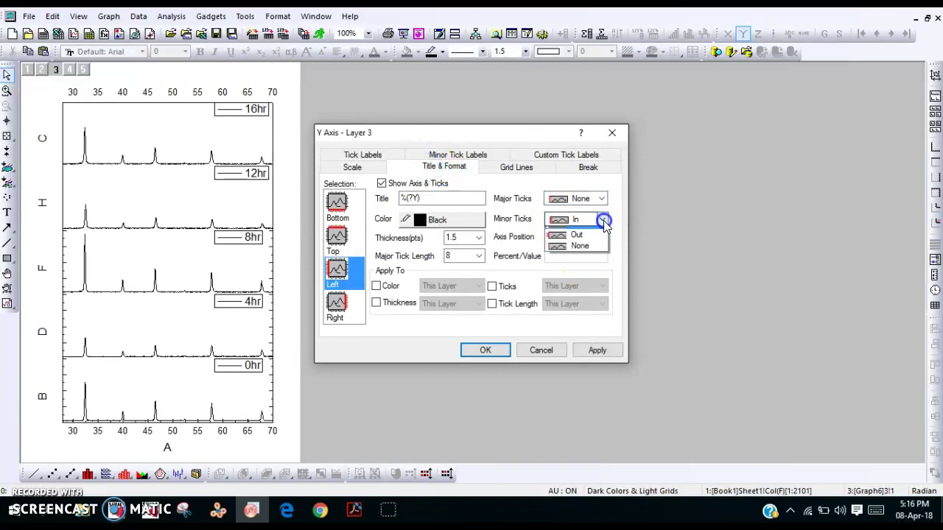
click(590, 268)
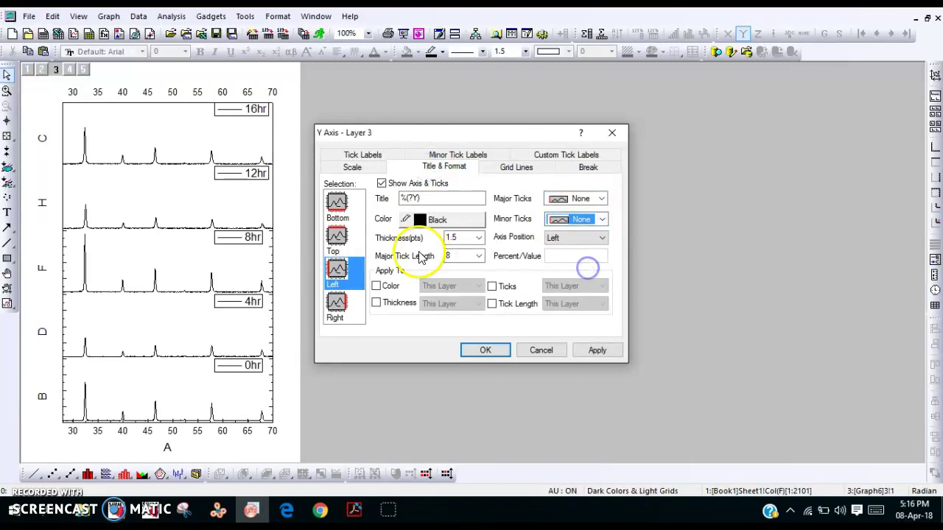
Step: Set the major and minor ticks of the 8hr panel's right axis to None and apply the axis changes
click(356, 300)
click(603, 198)
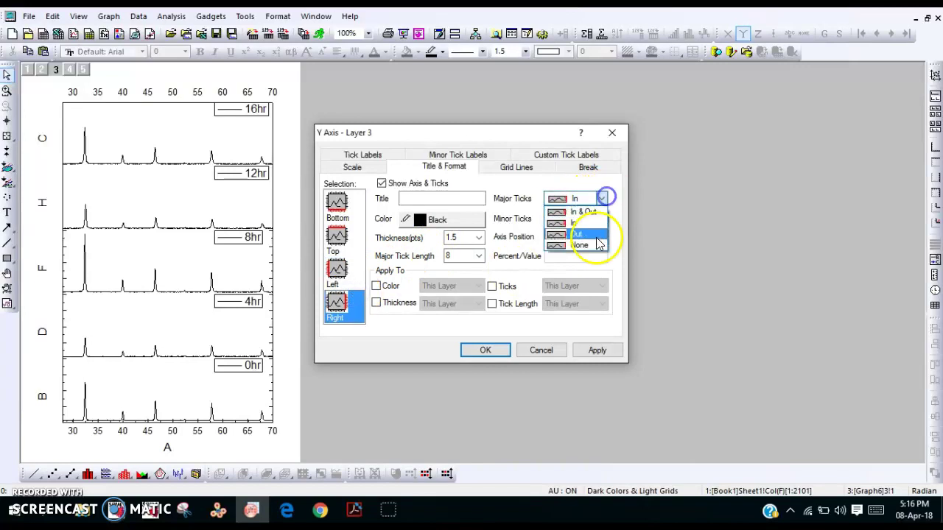
click(596, 245)
click(602, 219)
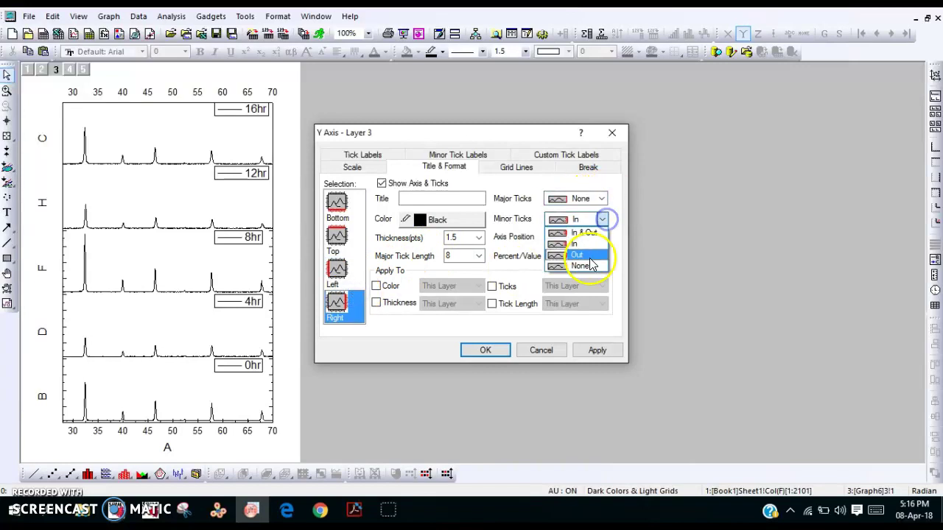
click(590, 266)
click(486, 351)
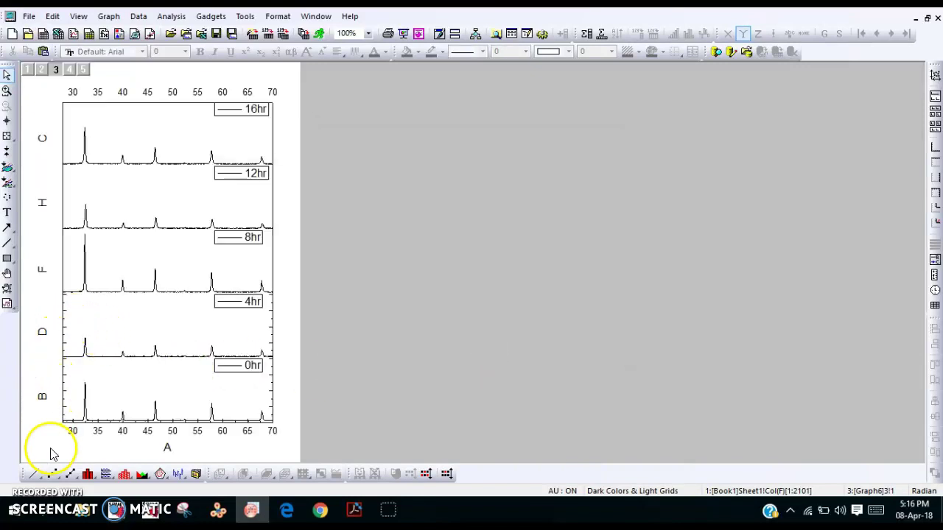
Step: Delete the y-axis titles C, H, F and B beside the 16hr, 12hr, 8hr and 0hr panels
click(103, 413)
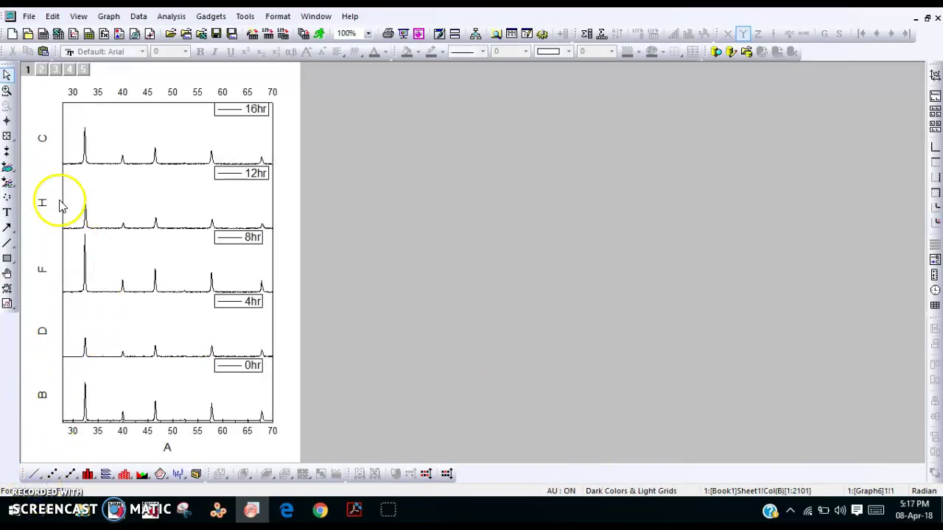
click(42, 138)
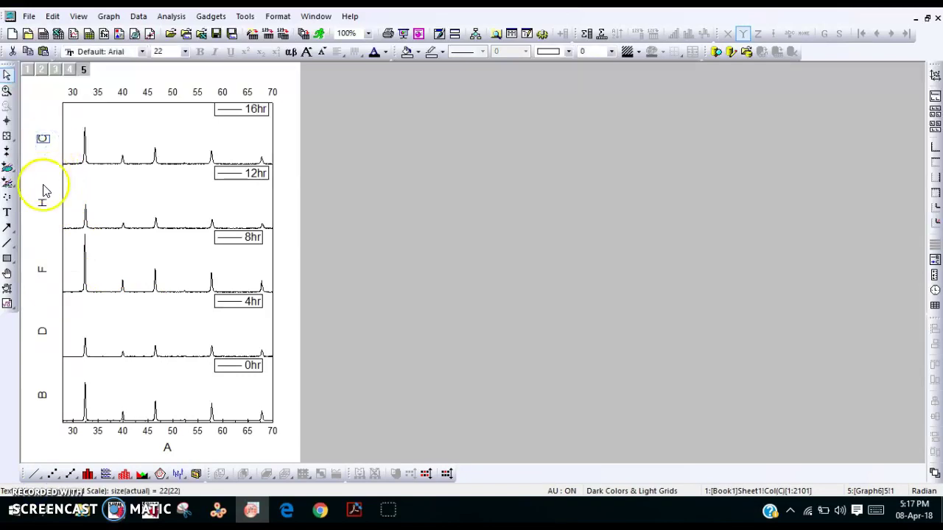
click(43, 210)
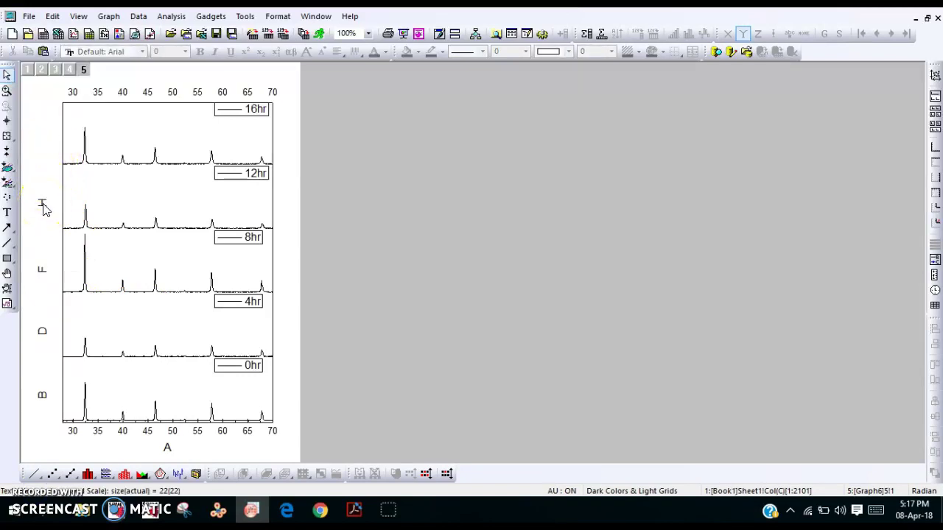
click(43, 208)
key(Delete)
click(42, 270)
key(Delete)
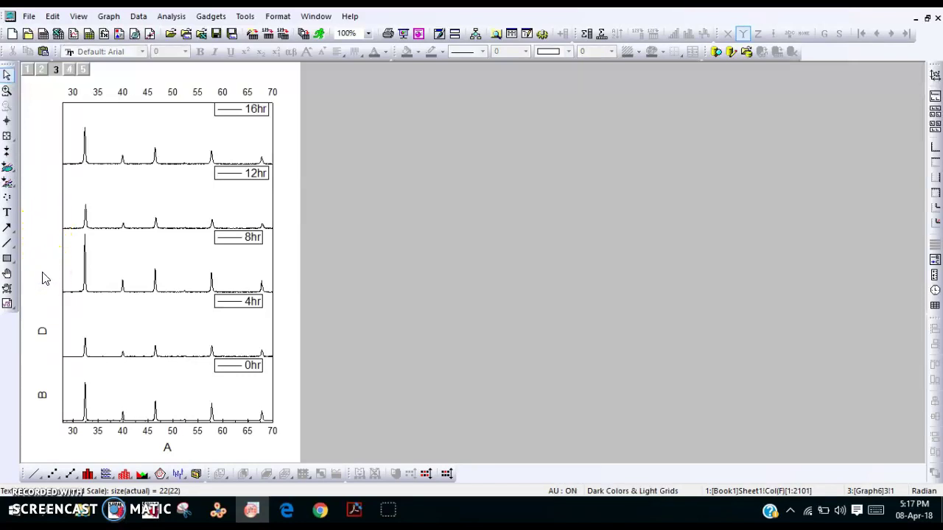
click(42, 394)
click(43, 398)
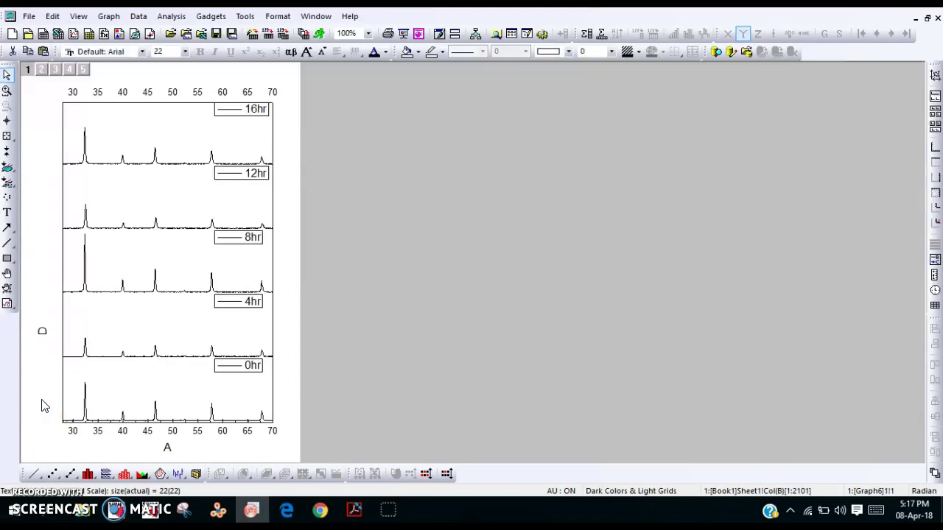
Step: Change the remaining y-axis title D to "Intensity (a.u.)" and move it up to the middle of the stacked panels
double_click(42, 331)
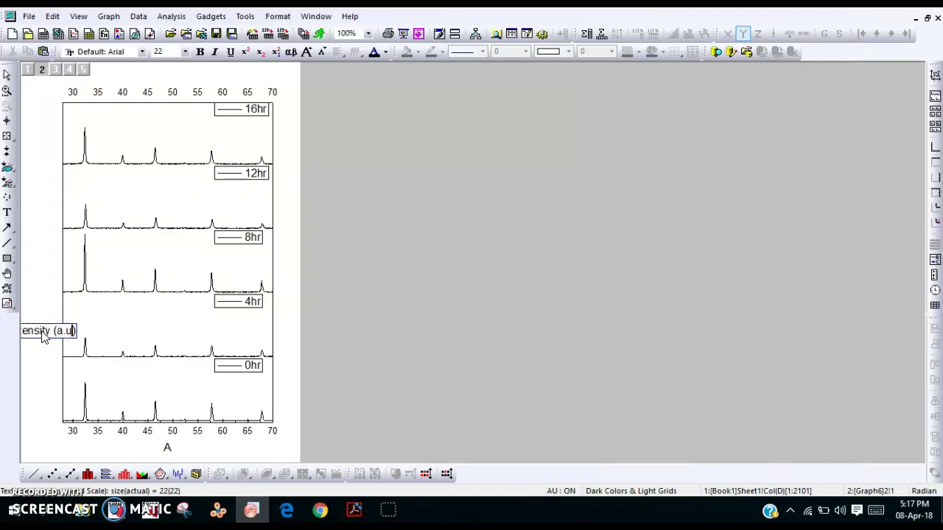
click(47, 376)
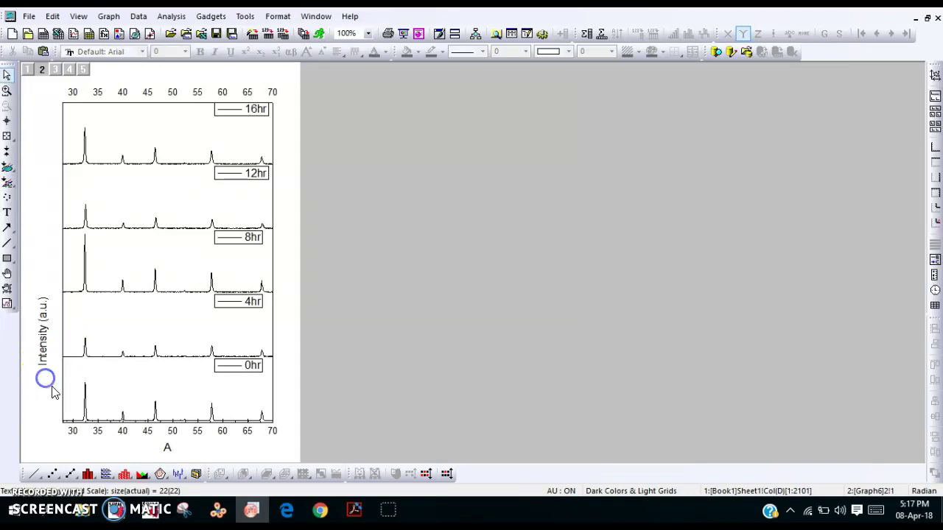
click(42, 318)
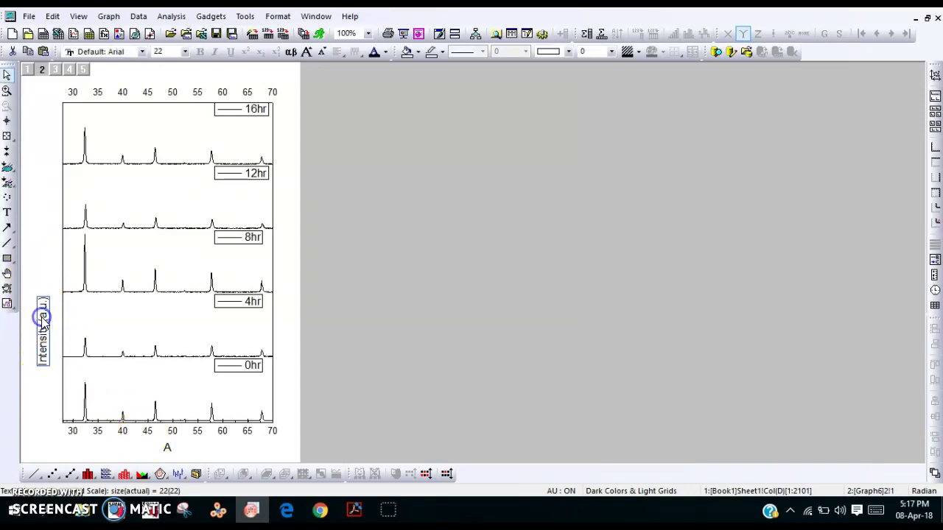
drag(53, 239, 46, 242)
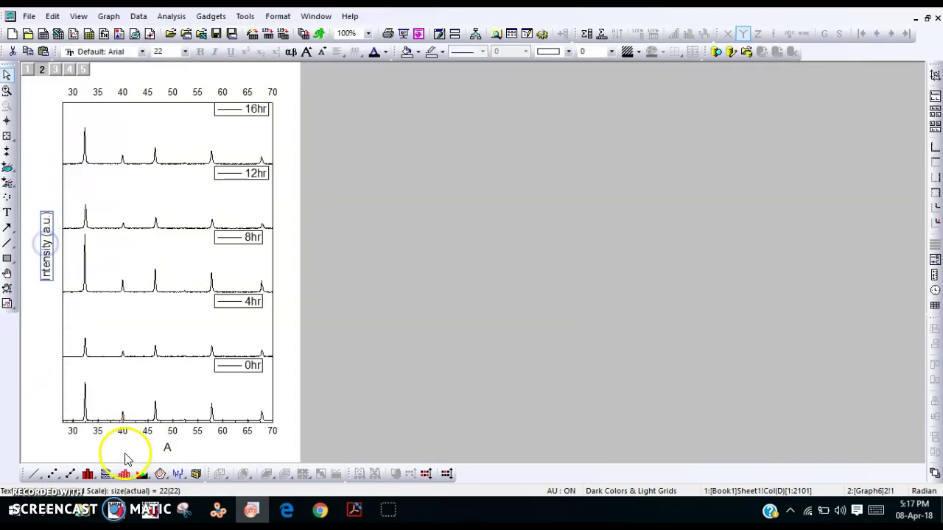
Step: Change the x-axis title to "2θ (°)" and delete the tick labels along the top axis of the 16hr panel
double_click(169, 451)
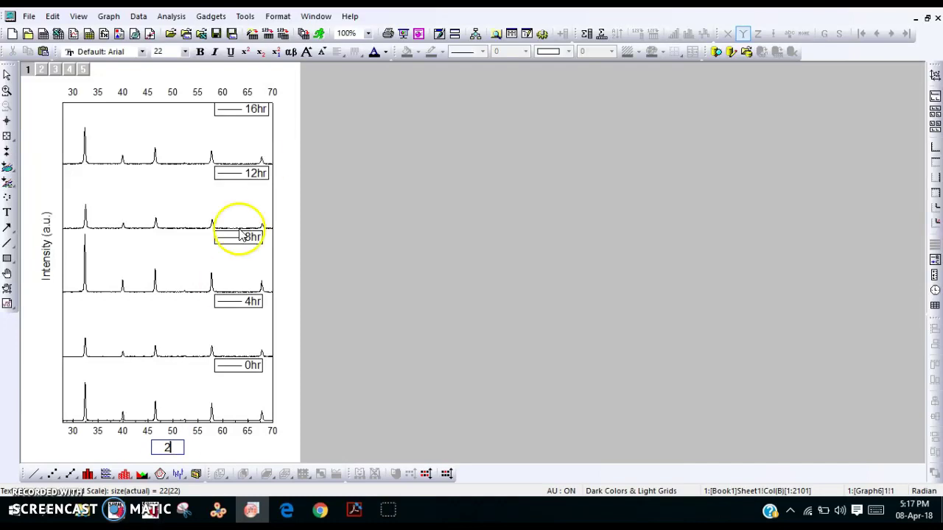
click(291, 53)
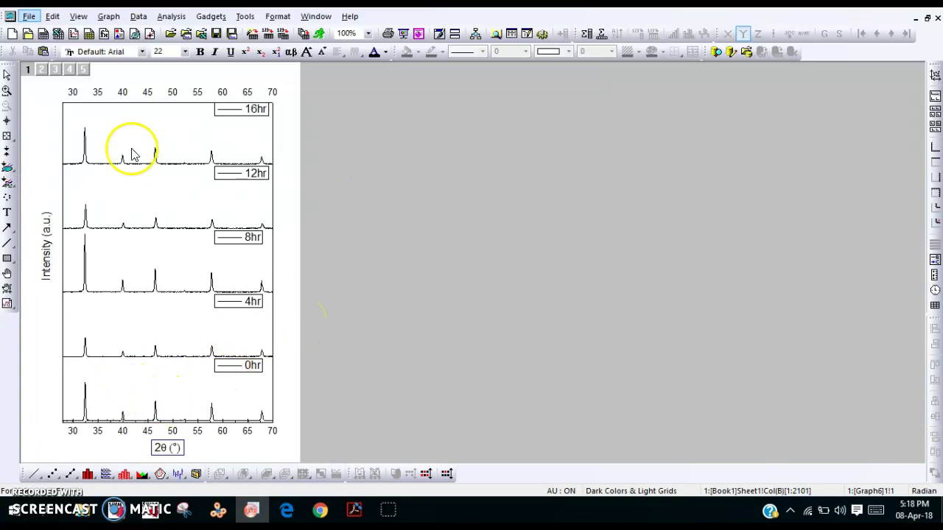
click(173, 94)
click(174, 93)
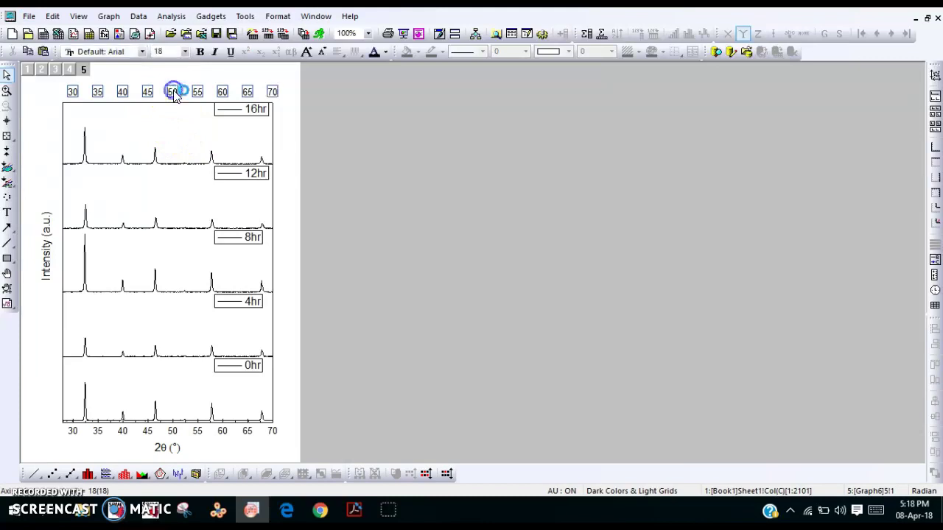
key(Delete)
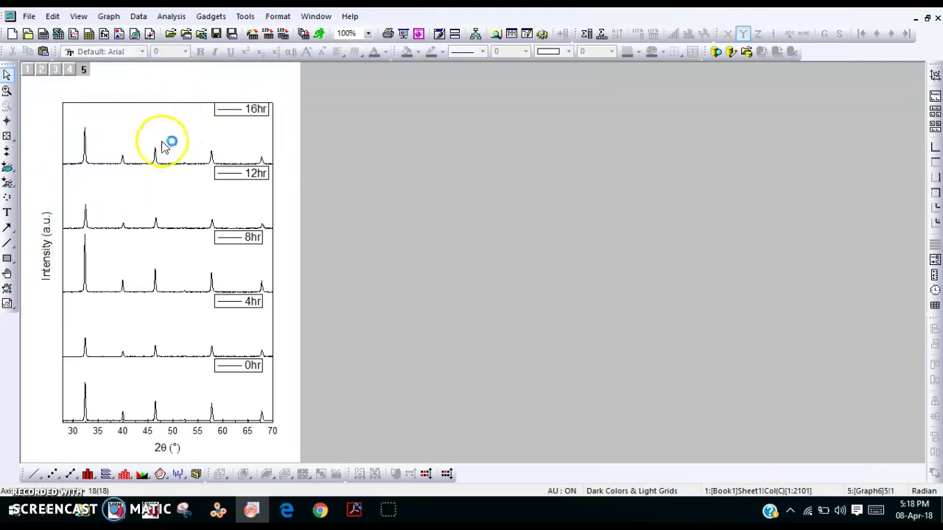
Step: Nudge the 4hr panel down so that it overlaps the 0hr panel and its curve sits just above the 0hr peaks
click(179, 344)
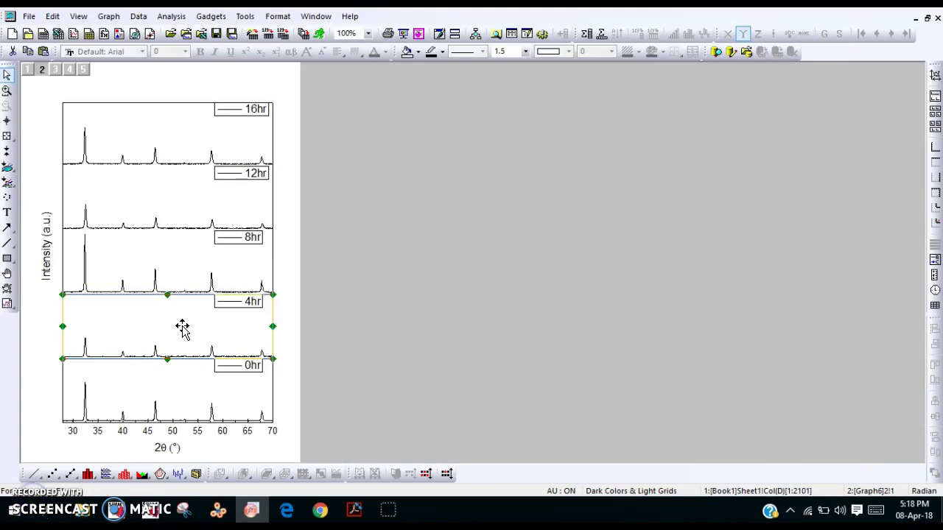
key(Down)
key(Down)
key(Down)
key(Down)
key(Down)
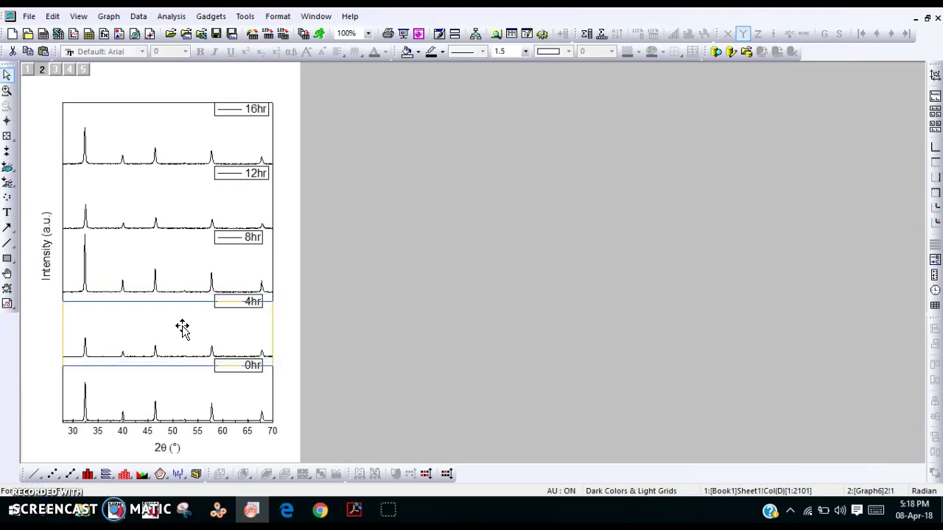
key(Down)
key(Down)
key(Down)
key(Down)
key(Down)
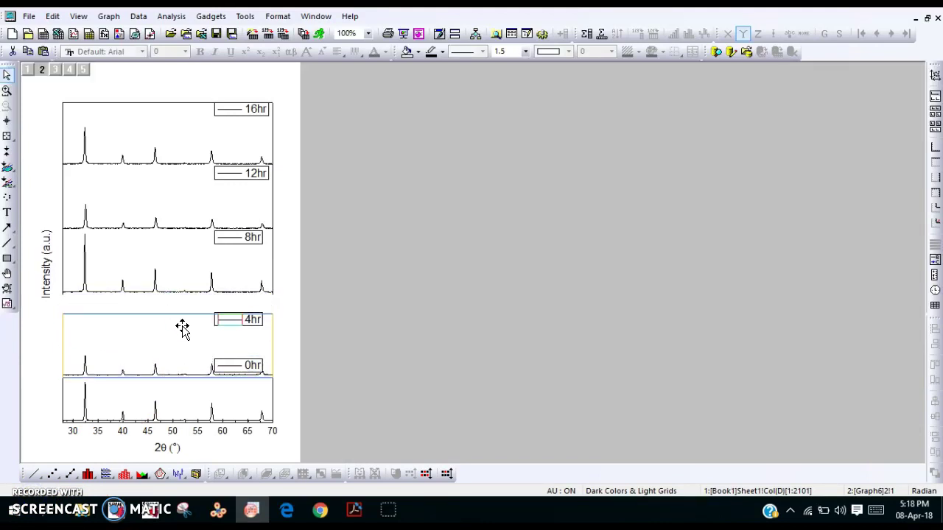
Step: Nudge the 8hr panel down over the 4hr panel until its baseline sits just above the 4hr peaks
click(188, 278)
key(Down)
key(Down)
key(Down)
key(Down)
key(Down)
key(Down)
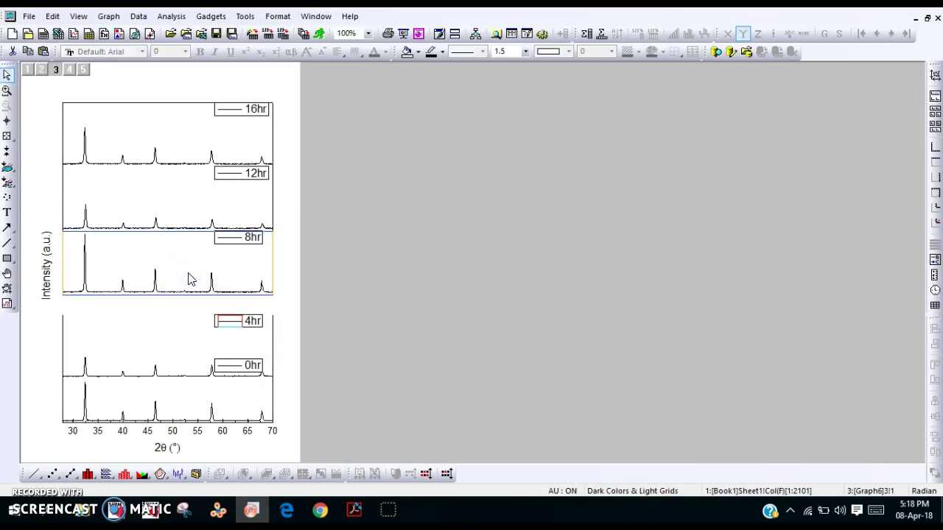
key(Down)
key(Down)
key(Down)
key(Down)
key(Down)
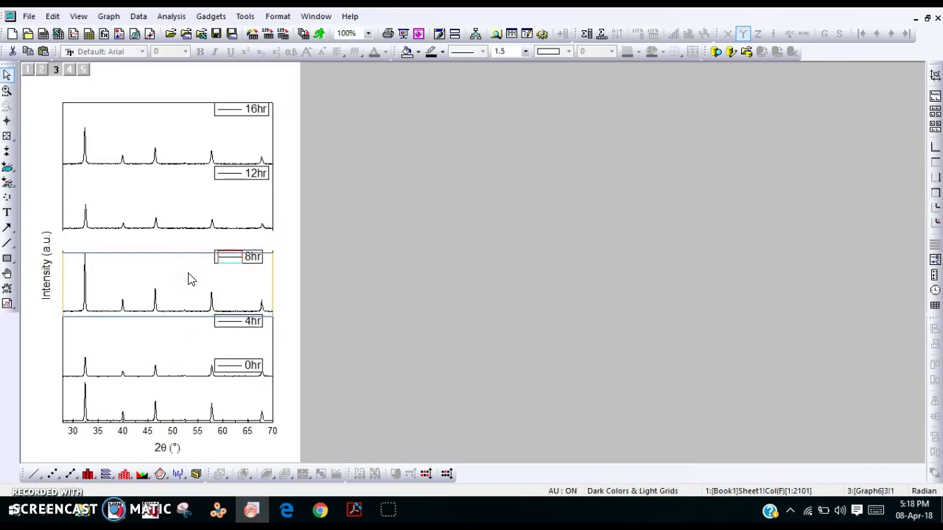
key(Down)
key(Down)
key(Down)
key(Down)
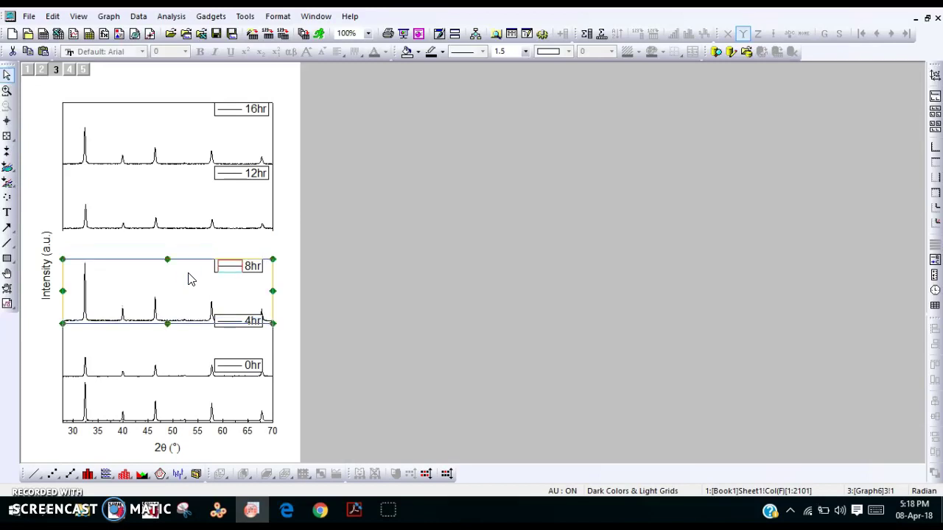
key(Down)
key(Down)
key(Down)
key(Down)
key(Down)
key(Down)
key(Down)
key(Down)
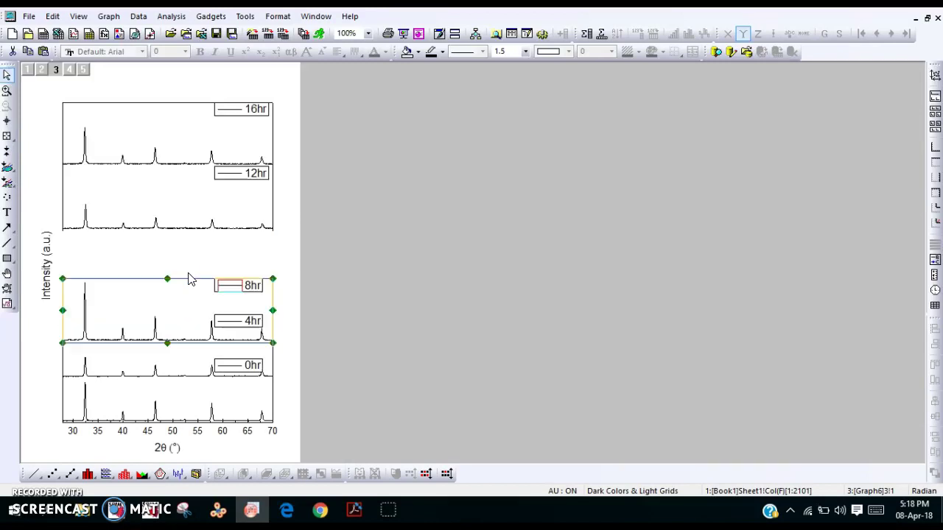
key(Down)
key(Down)
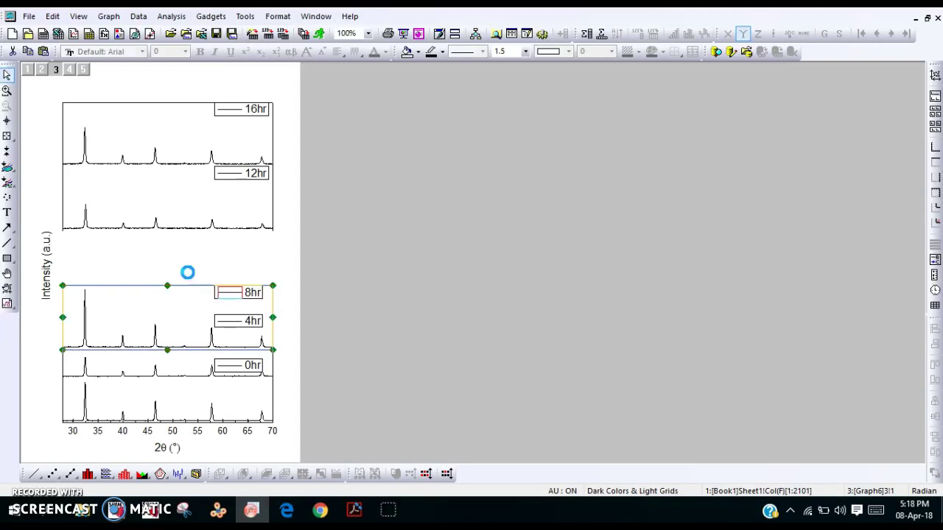
Step: Move the 0hr, 4hr and 8hr legends down so each one sits just above its own curve
click(245, 366)
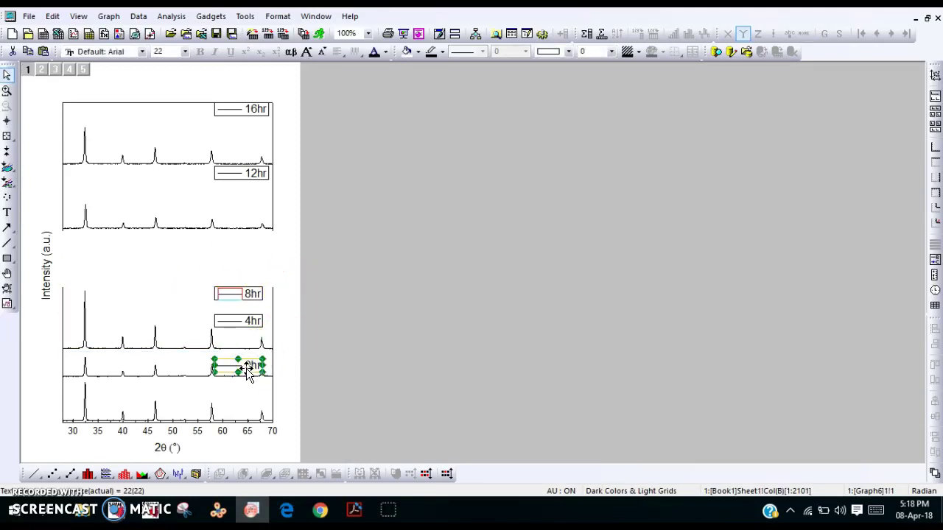
drag(247, 369, 245, 395)
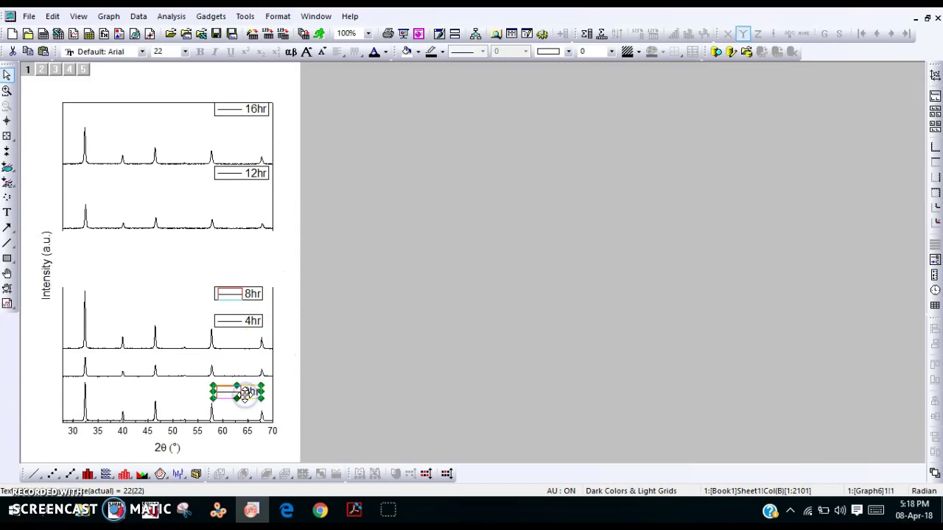
click(251, 322)
drag(253, 322, 252, 360)
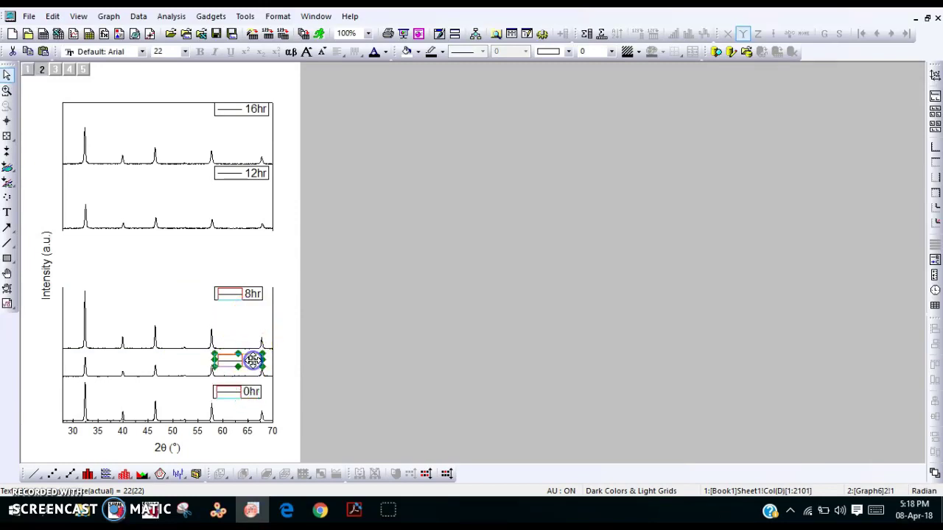
click(255, 295)
drag(258, 293, 259, 320)
Step: Nudge the 12hr panel down until its baseline sits just above the 8hr panel's tallest peak
click(245, 197)
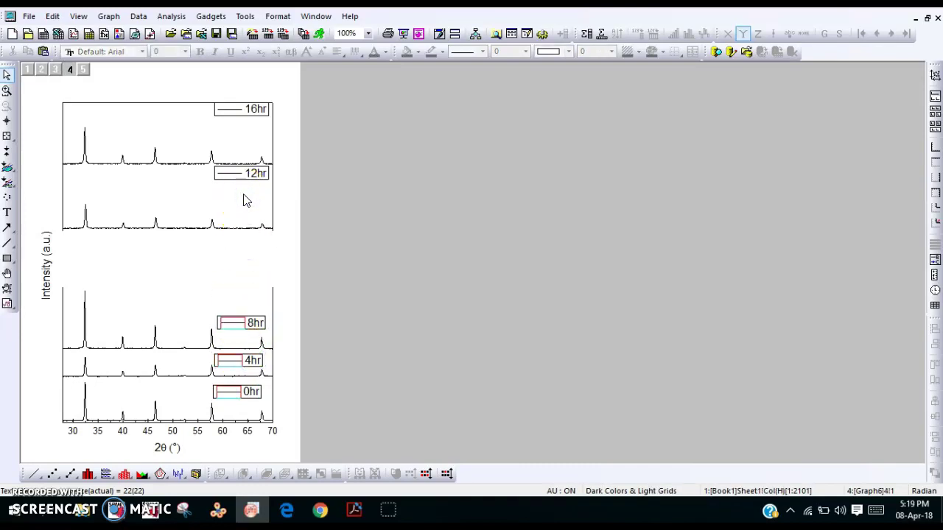
click(245, 197)
key(Down)
key(Down)
key(Down)
key(Down)
key(Down)
key(Down)
key(Down)
key(Down)
key(Down)
key(Down)
key(Down)
key(Down)
key(Down)
key(Down)
key(Down)
key(Down)
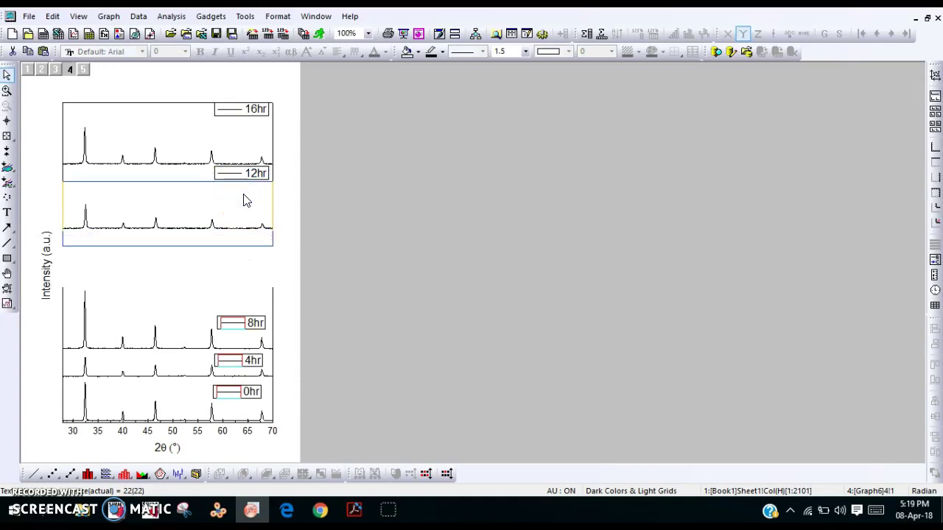
drag(246, 196, 253, 140)
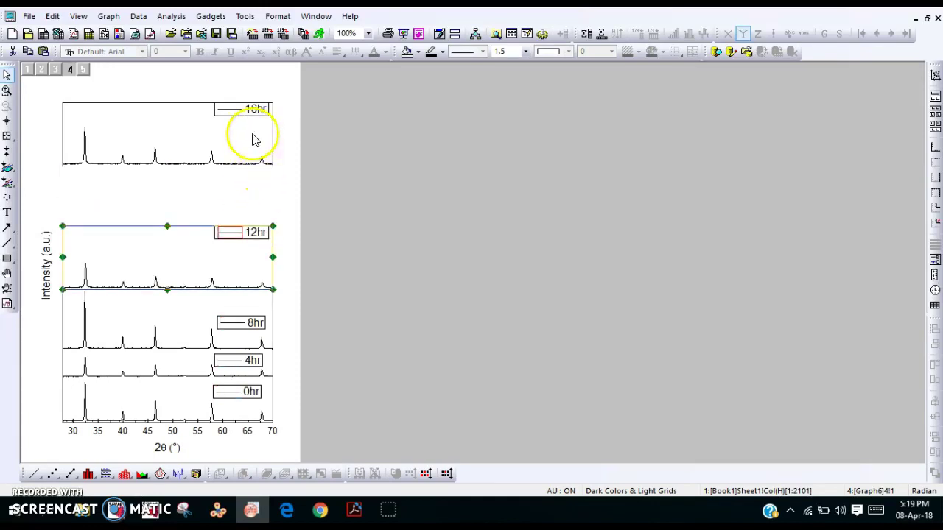
Step: Move the 12hr legend down so it sits just above its own curve
click(247, 236)
drag(246, 237, 246, 268)
Step: Nudge the 16hr panel down until its baseline sits just above the 12hr panel's tallest peak
click(228, 154)
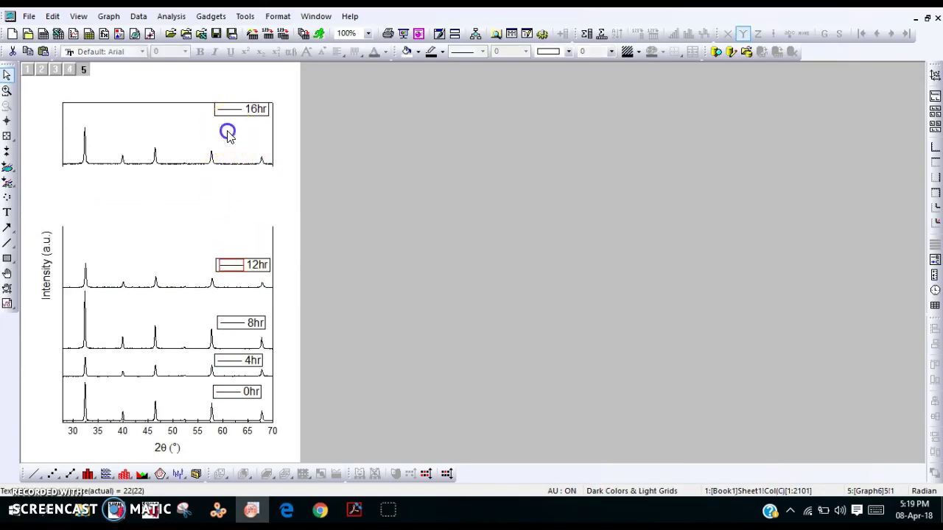
click(228, 135)
key(Down)
key(Down)
key(Down)
key(Down)
key(Down)
key(Down)
key(Down)
key(Down)
key(Down)
key(Down)
key(Down)
key(Down)
key(Down)
key(Down)
key(Down)
key(Down)
key(Down)
key(Down)
key(Down)
key(Down)
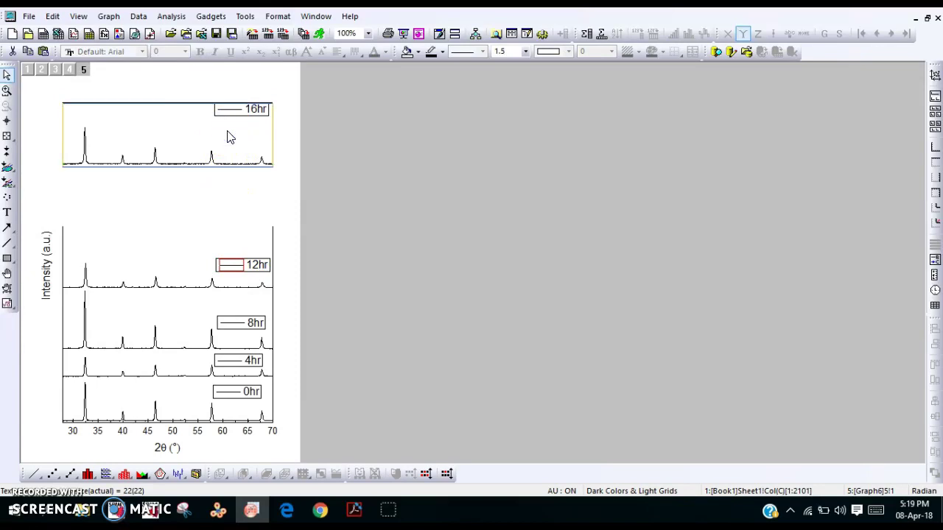
key(Down)
key(Down)
key(Down)
key(Down)
key(Down)
key(Down)
key(Down)
key(Down)
key(Down)
key(Down)
key(Down)
key(Down)
key(Down)
key(Down)
key(Down)
key(Down)
key(Down)
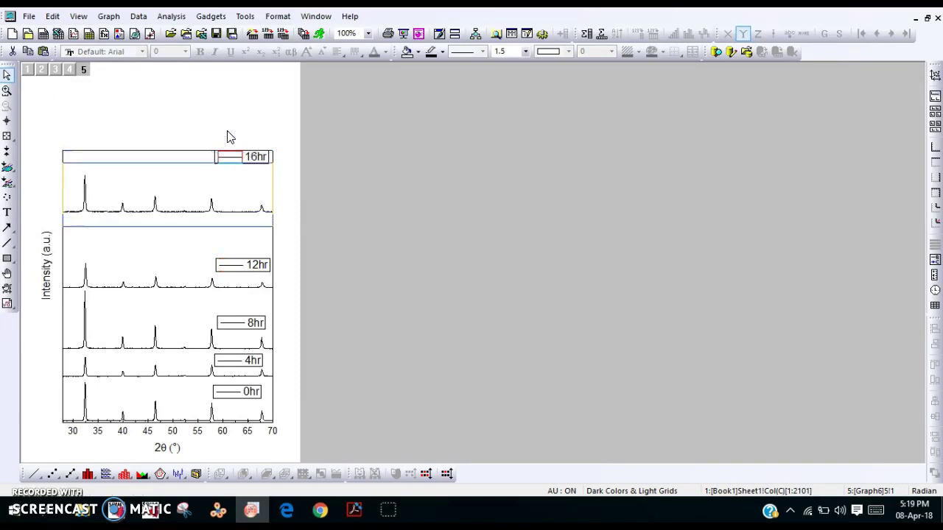
key(Down)
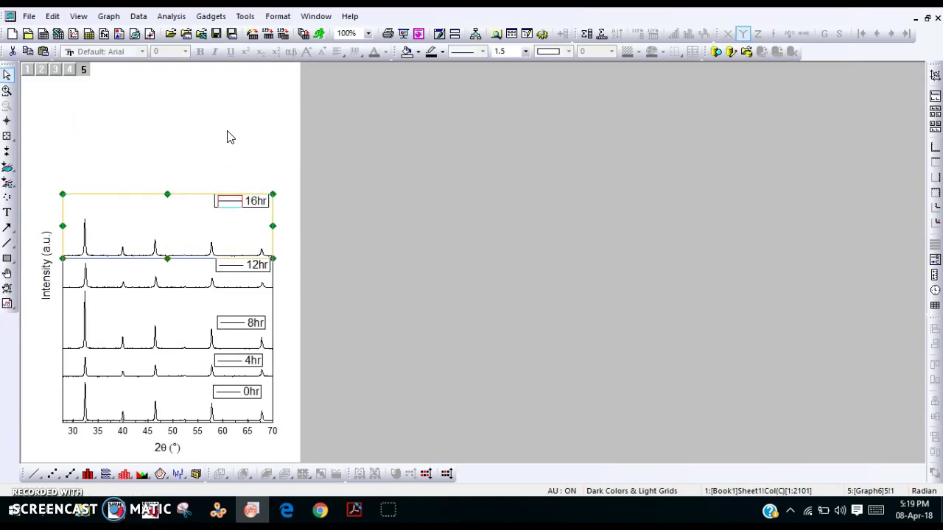
click(187, 152)
Step: Move the Intensity (a.u.) axis title down to the vertical middle of the compacted stack
click(47, 270)
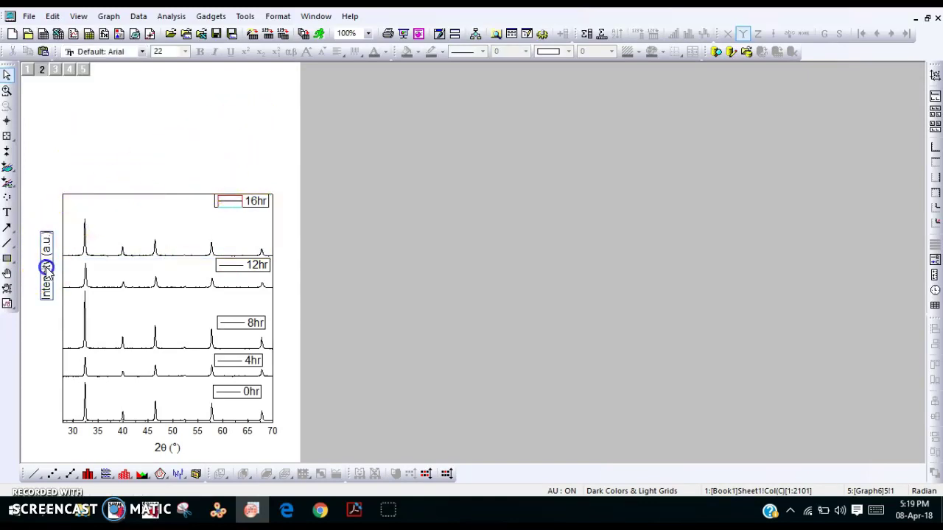
drag(46, 265, 49, 297)
click(137, 156)
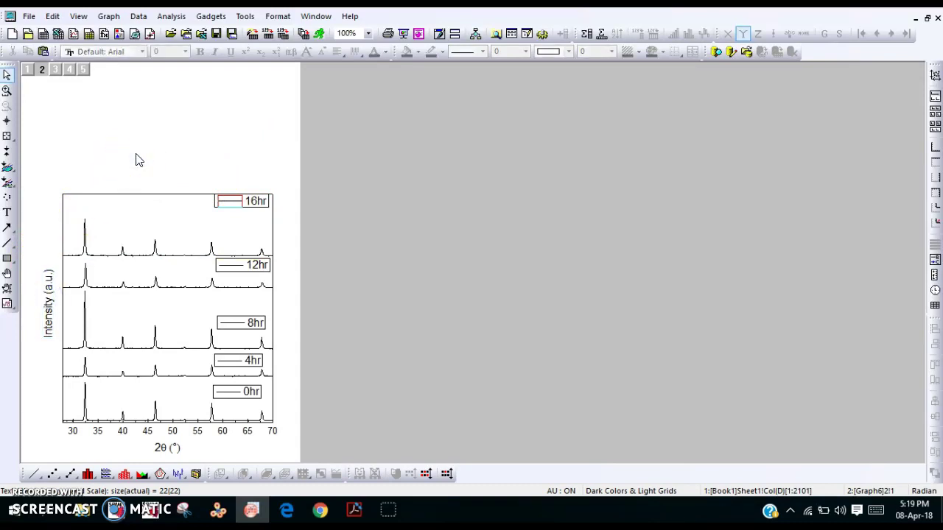
click(31, 498)
click(613, 202)
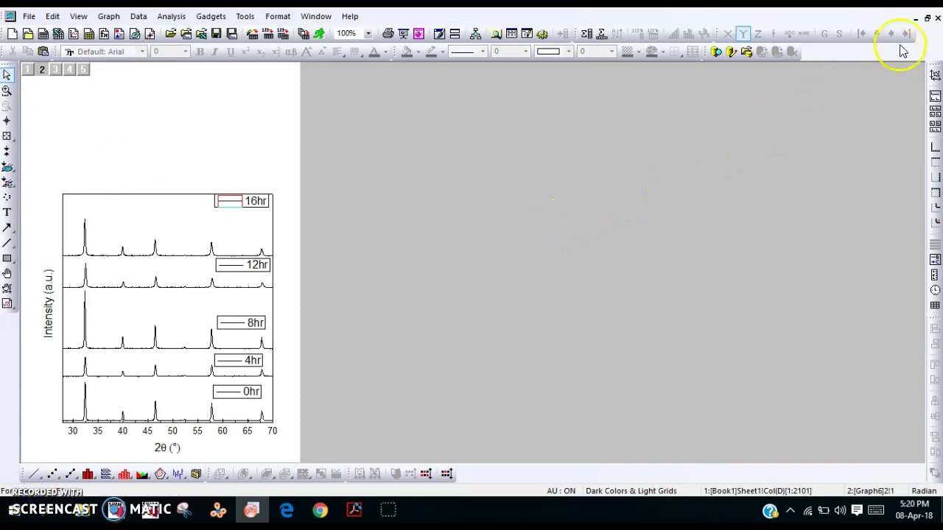
Step: Restore the maximized stacked graph, return to the Book1 worksheet and plot column B (0hr) as a separate line graph
click(927, 21)
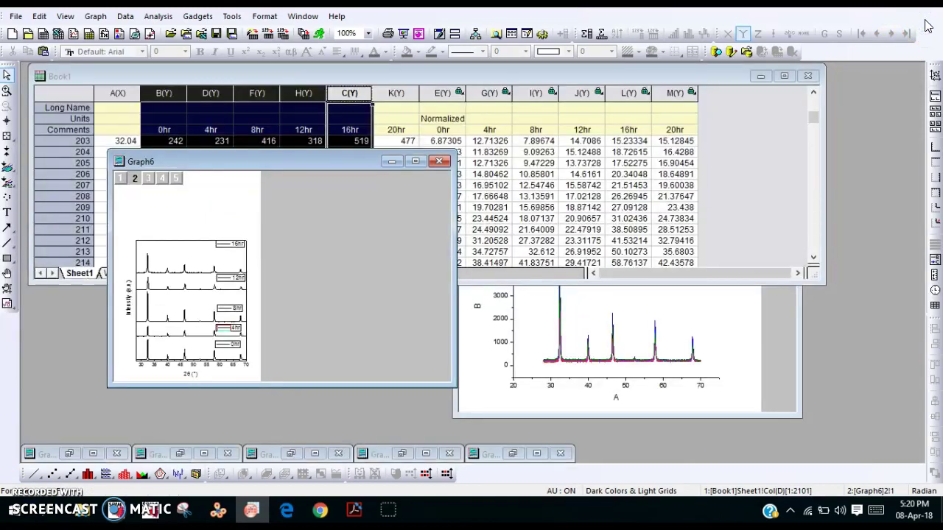
click(301, 231)
click(444, 74)
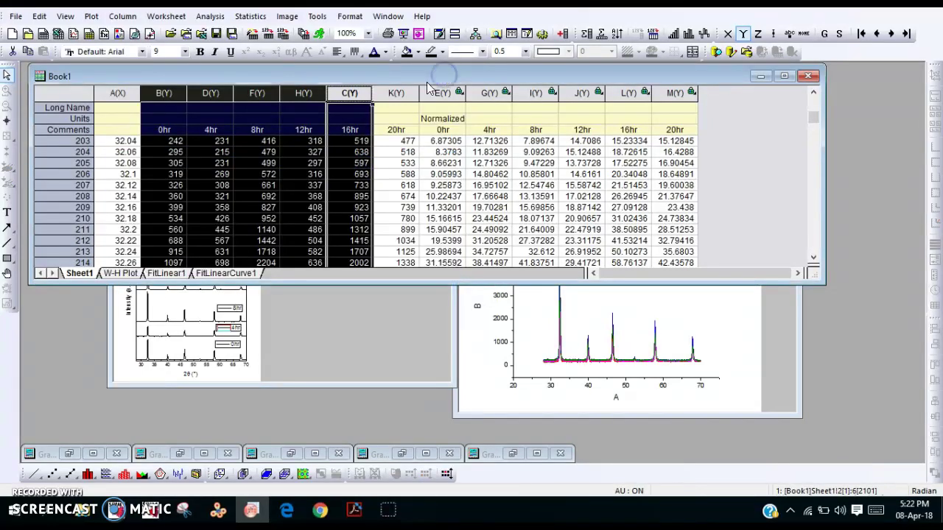
click(169, 93)
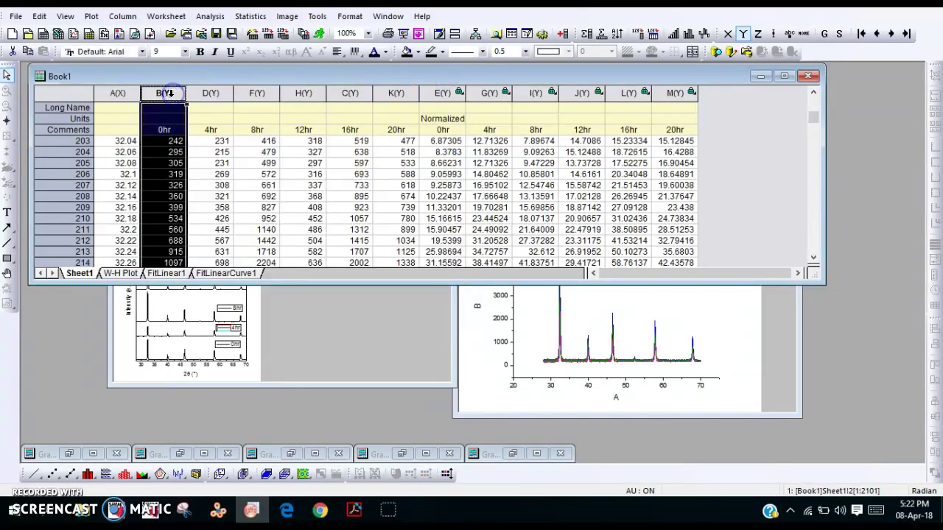
click(35, 476)
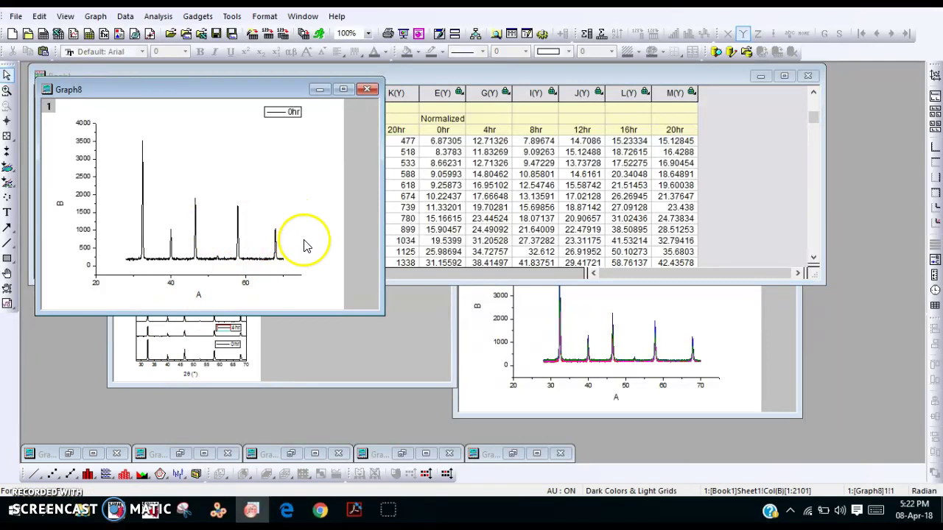
Step: Move the 0hr legend inside the plot area, above the two rightmost peaks
click(279, 112)
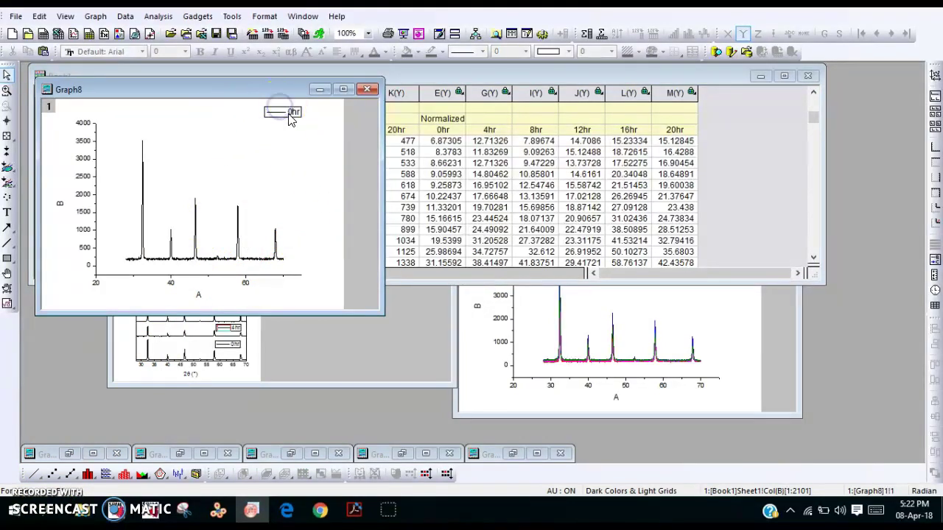
click(294, 111)
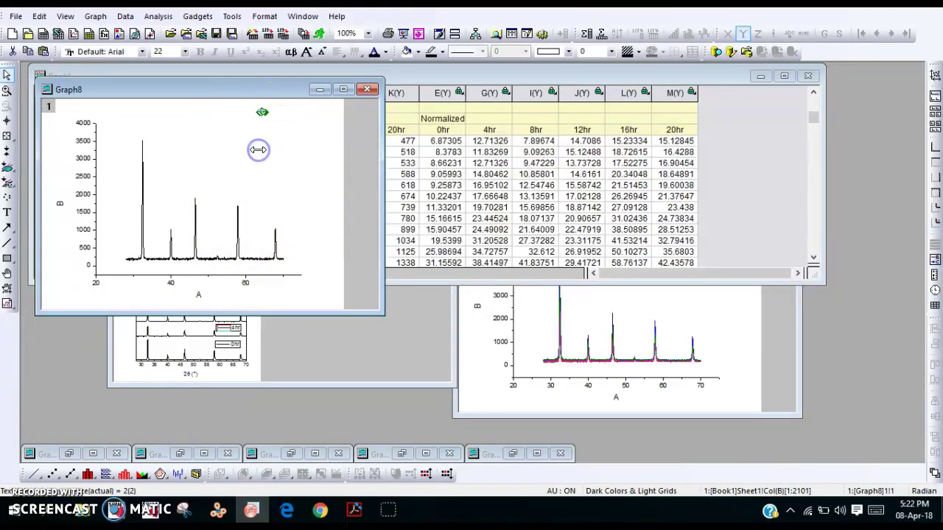
click(280, 111)
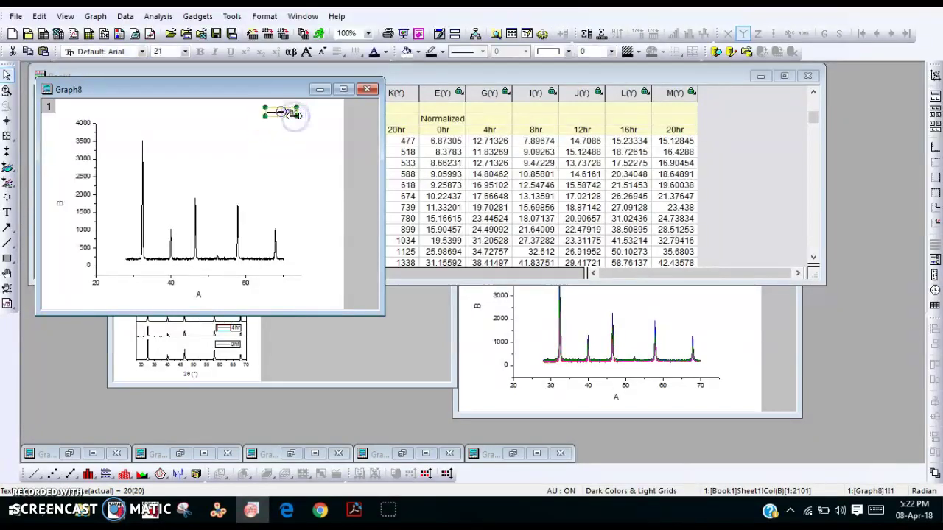
click(293, 113)
click(288, 116)
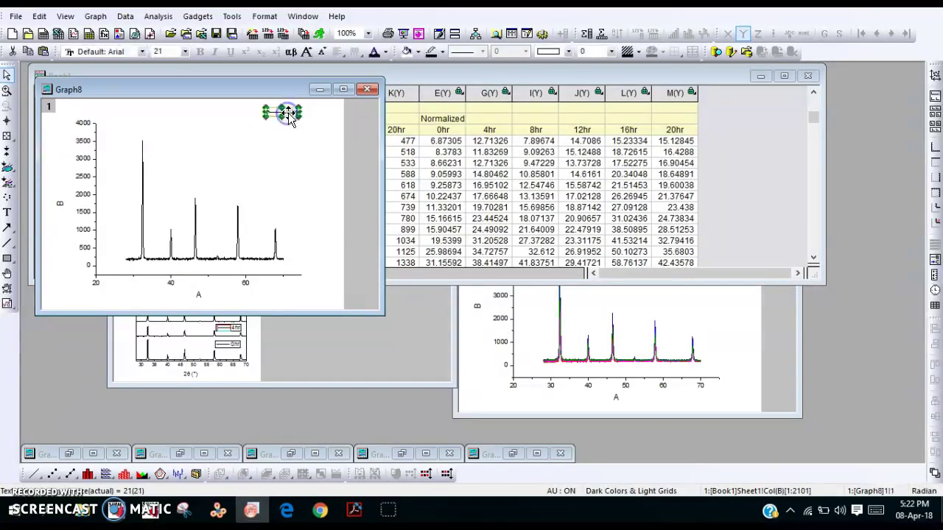
drag(290, 118, 262, 152)
click(115, 146)
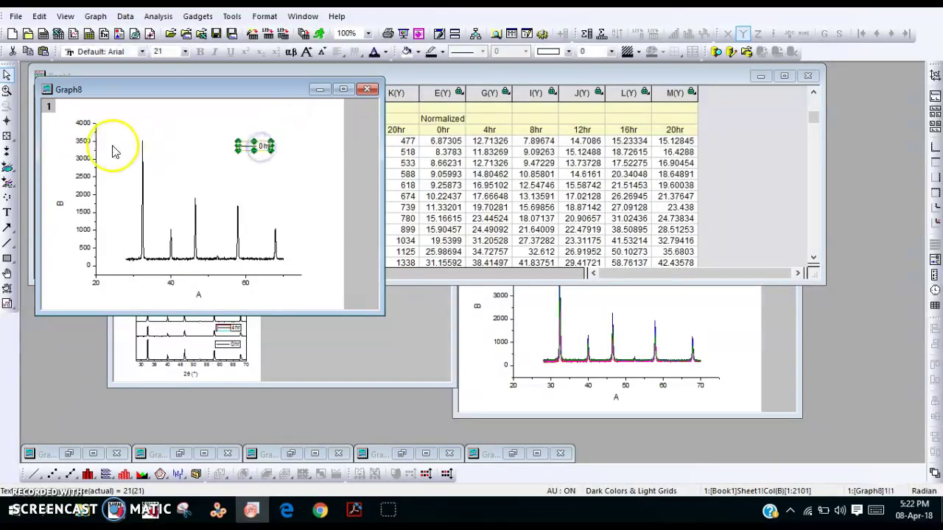
Step: Frame the 0hr graph by enabling the opposite additional lines for both the horizontal and vertical grid directions
double_click(97, 155)
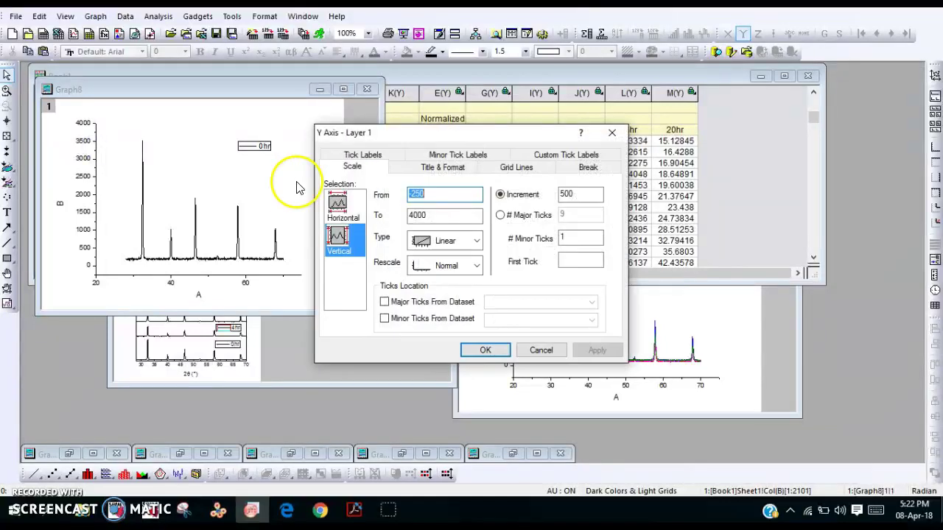
click(505, 170)
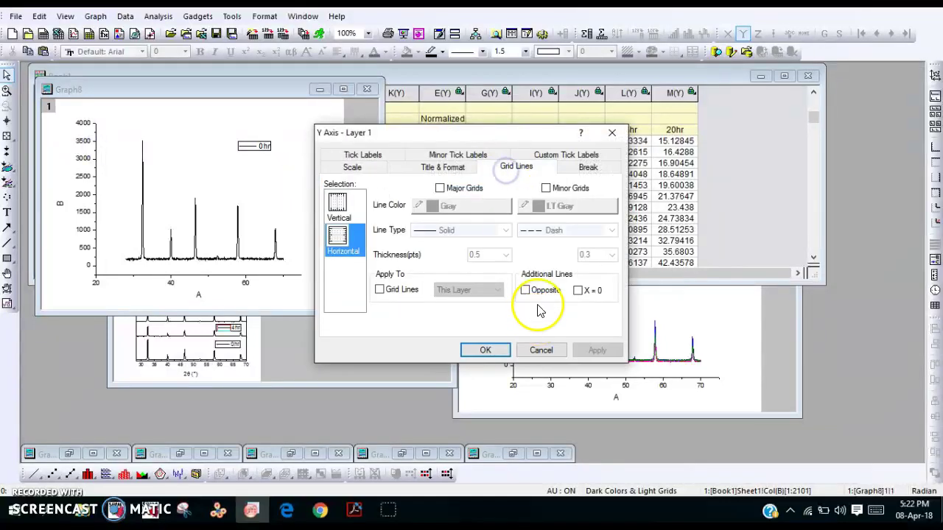
click(524, 291)
click(338, 206)
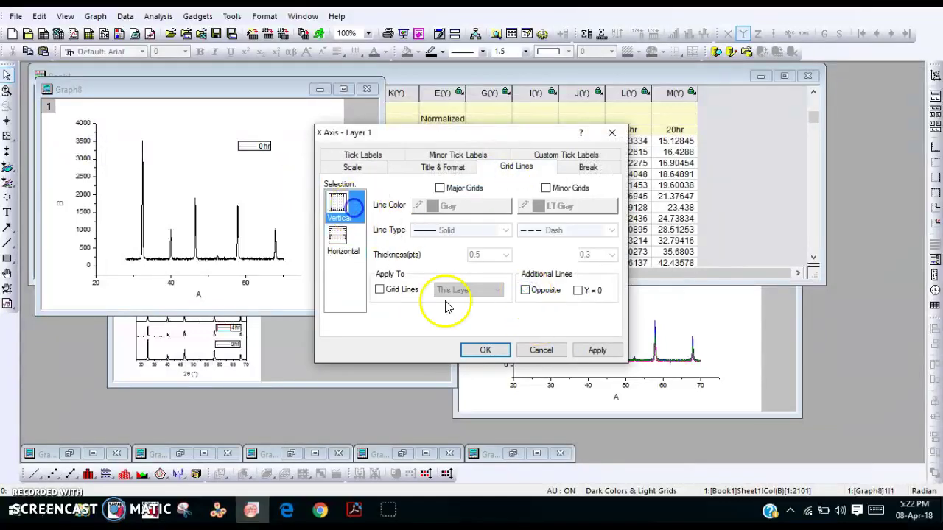
click(486, 351)
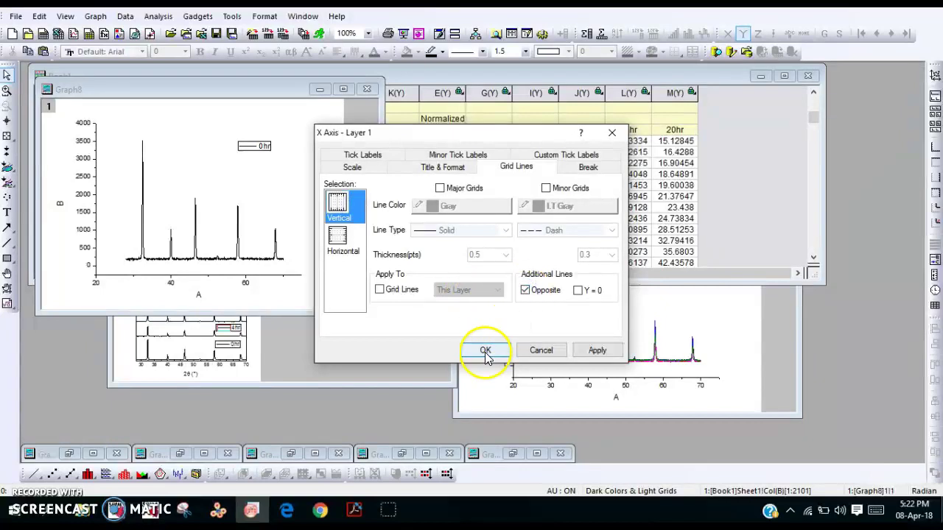
Step: Move the 0hr graph window clear of the first worksheet columns and plot column D (4hr) as a separate line graph
drag(218, 96, 485, 157)
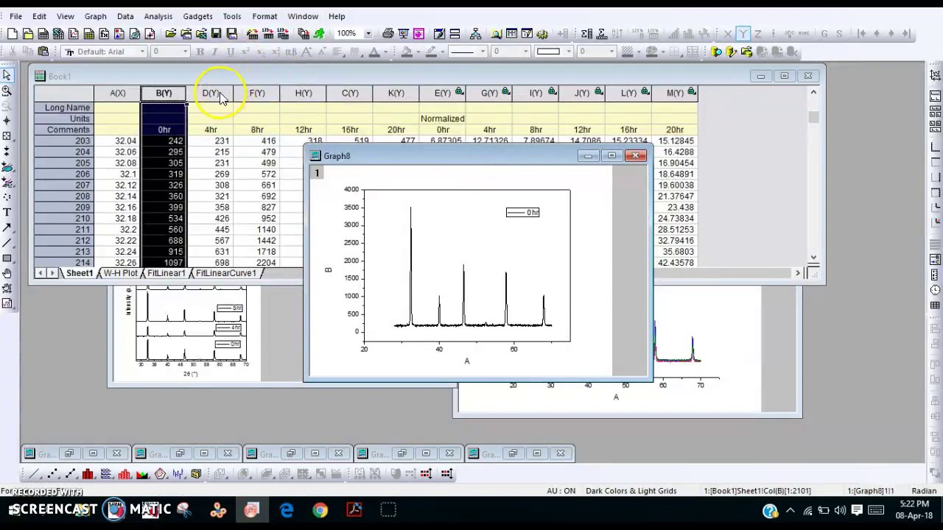
click(221, 95)
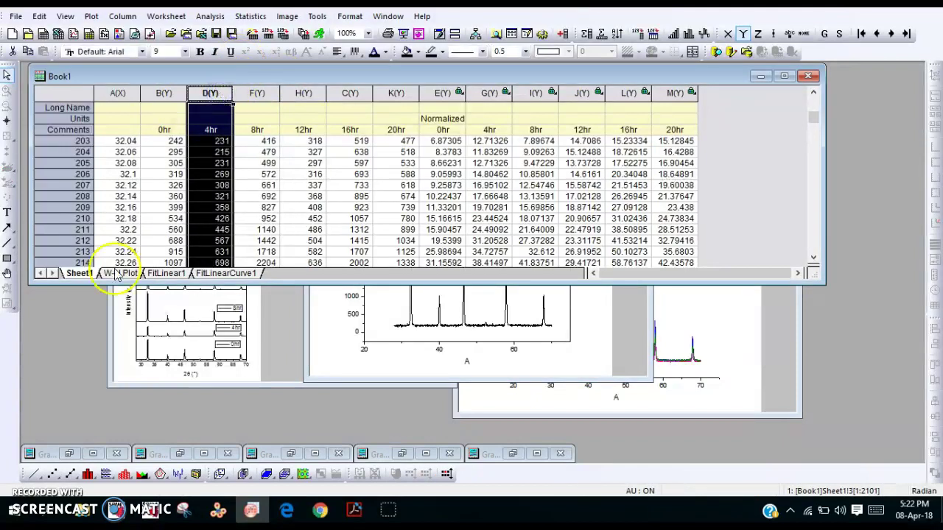
click(34, 475)
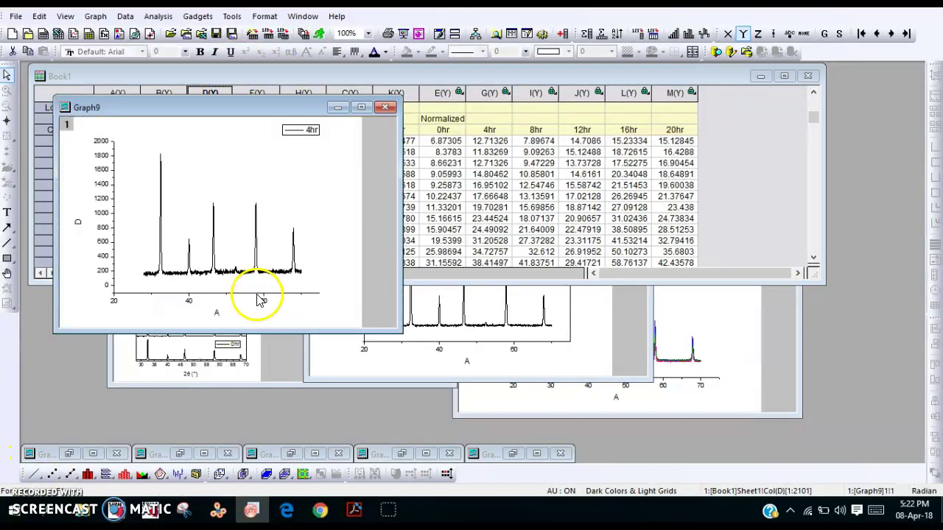
Step: Frame the 4hr graph by enabling the opposite additional lines for both the horizontal and vertical grid directions
double_click(114, 183)
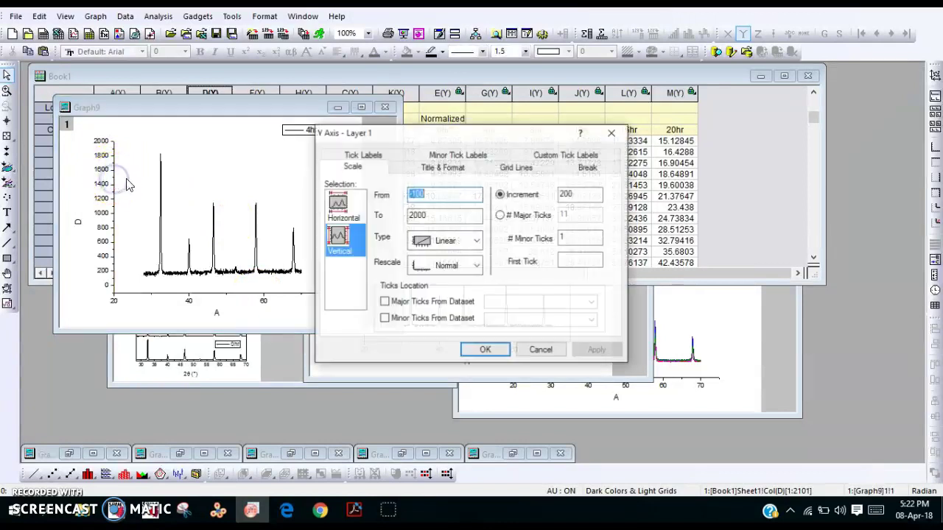
click(516, 167)
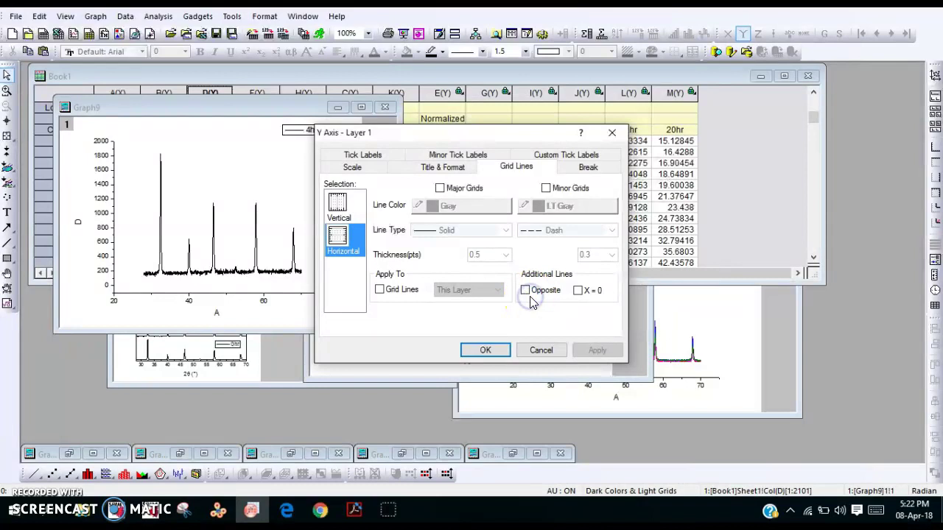
click(524, 291)
click(358, 205)
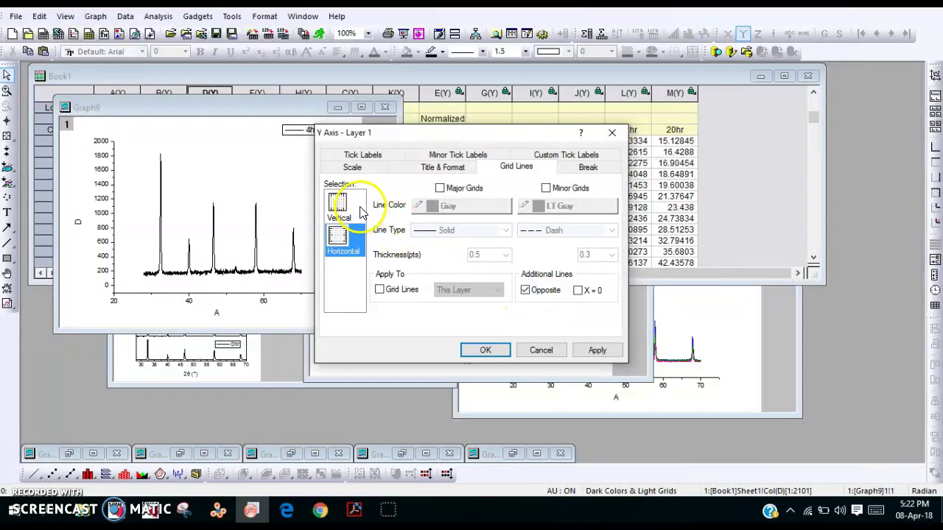
click(524, 290)
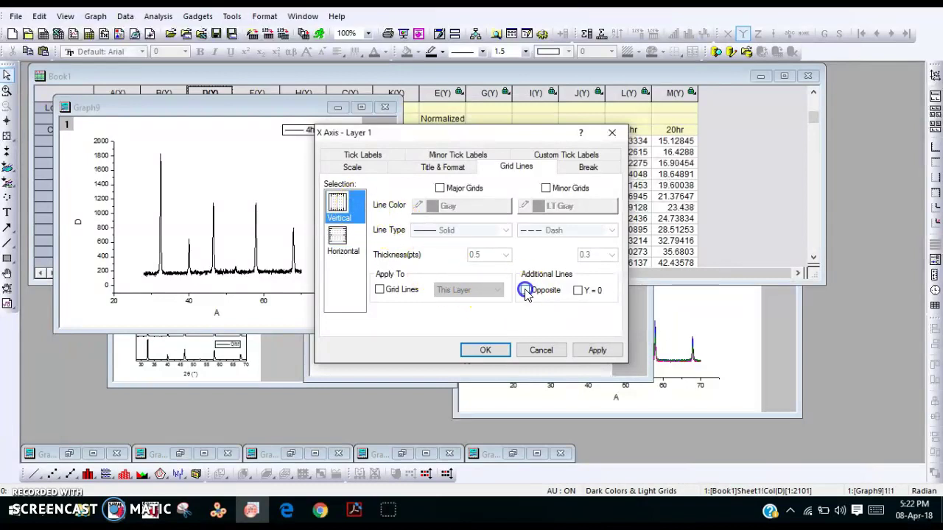
click(486, 351)
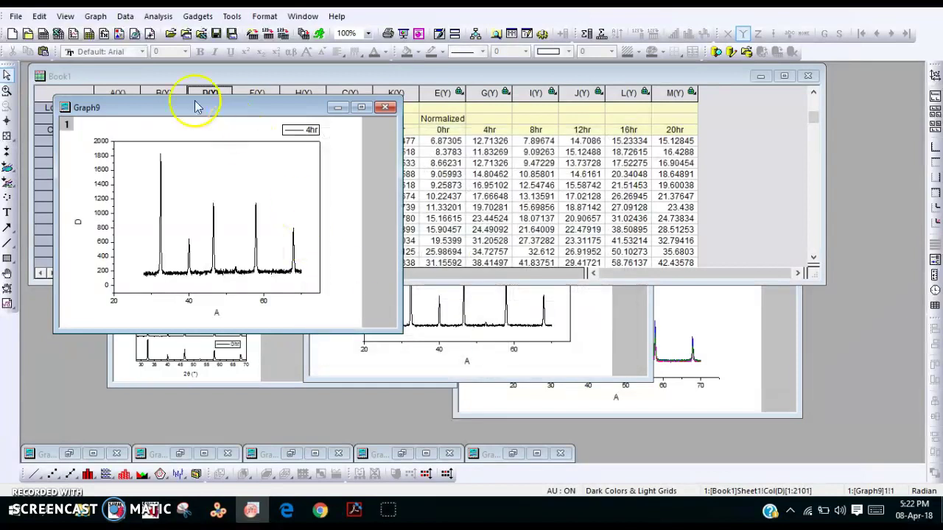
Step: Move the 4hr graph window clear of the 0hr graph and specify Graph8 and Graph9 as the graphs to merge
drag(159, 110, 150, 227)
click(551, 359)
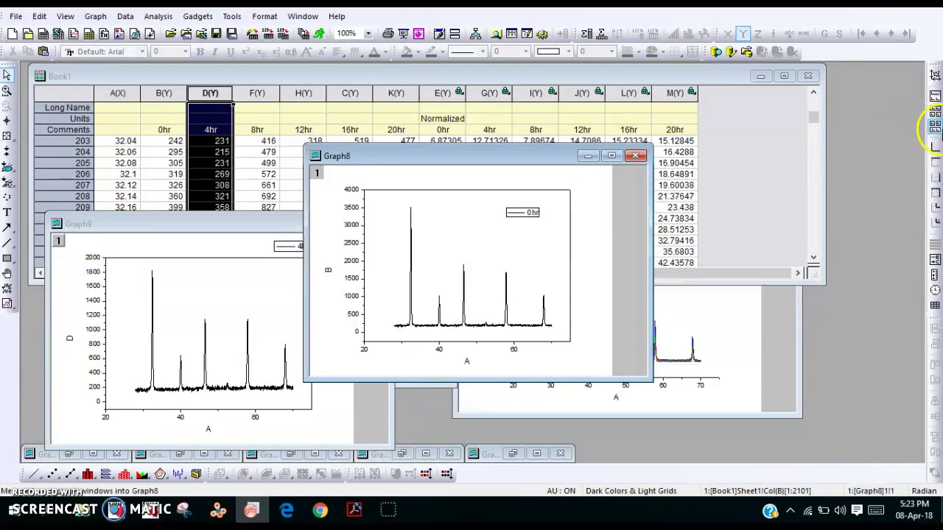
click(936, 130)
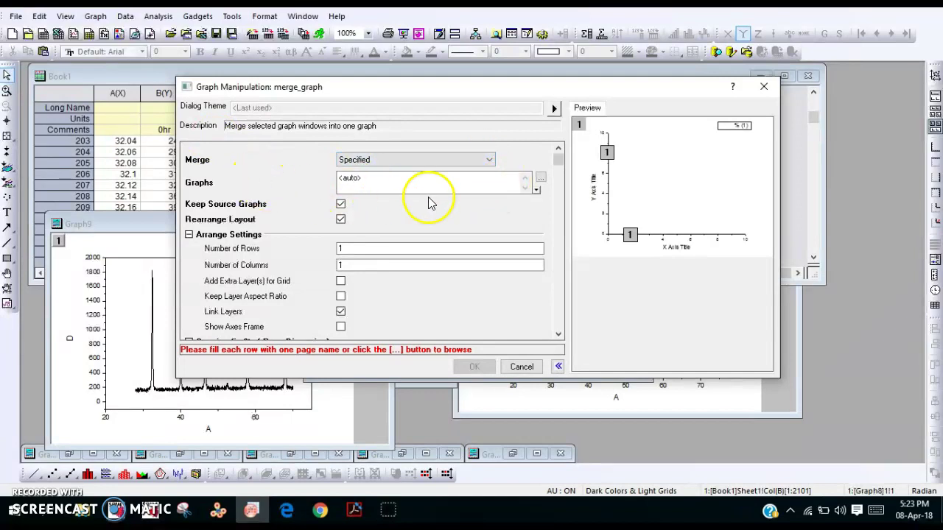
click(541, 180)
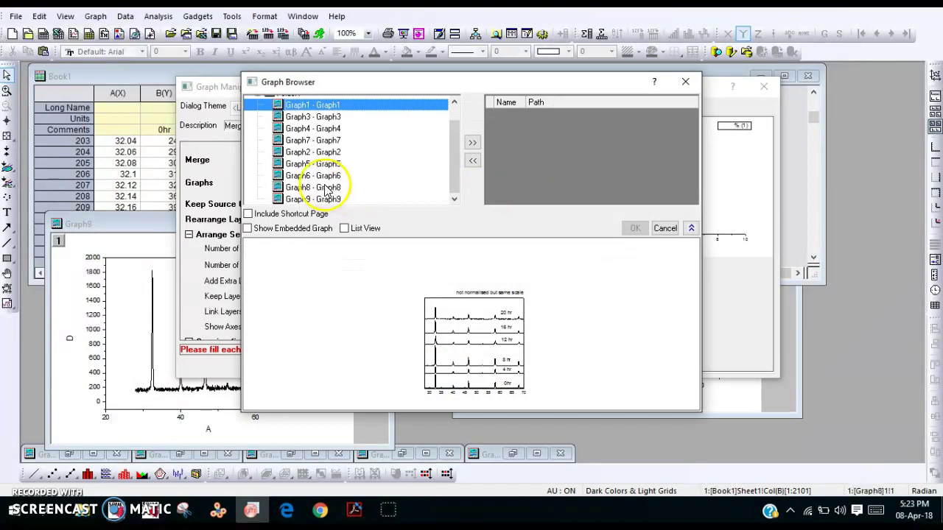
click(326, 187)
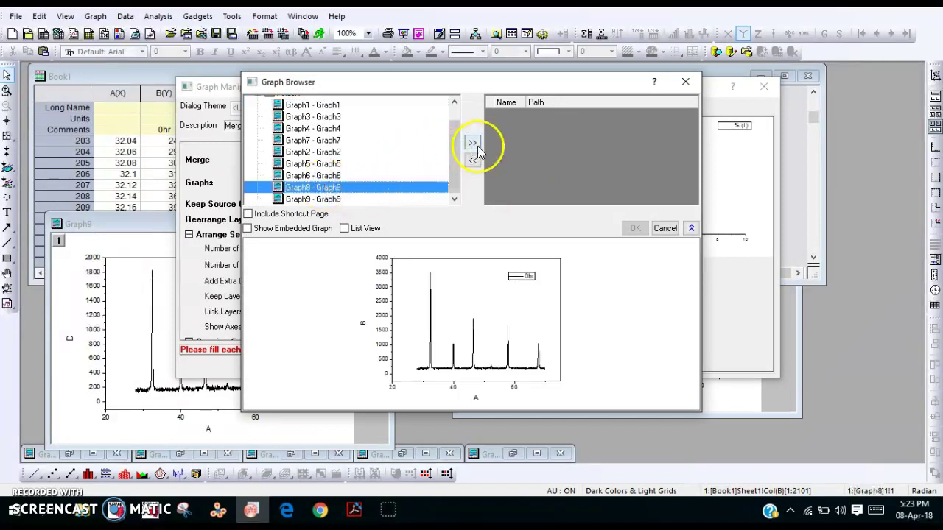
click(475, 144)
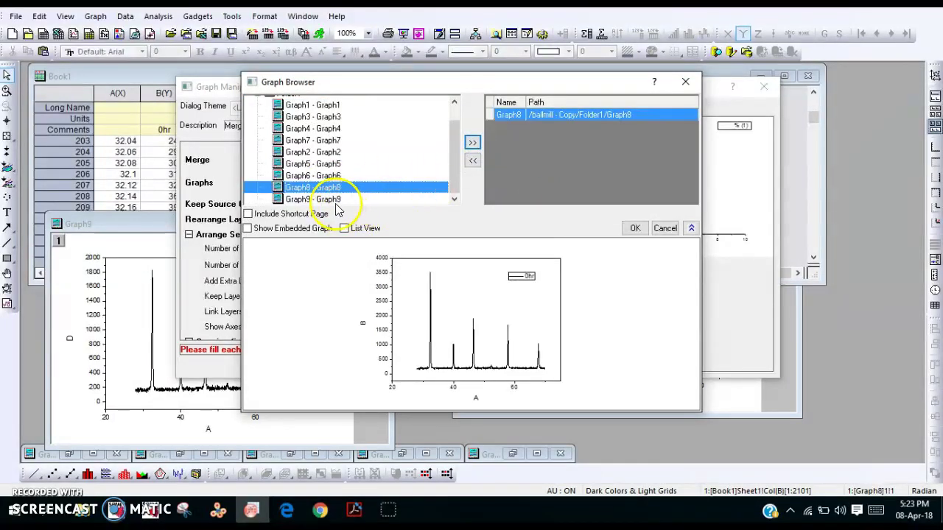
click(324, 199)
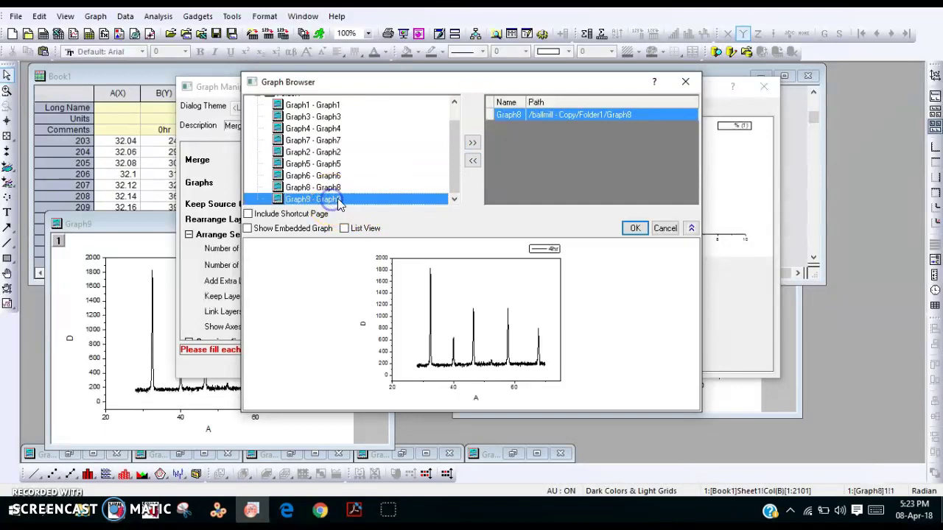
click(472, 145)
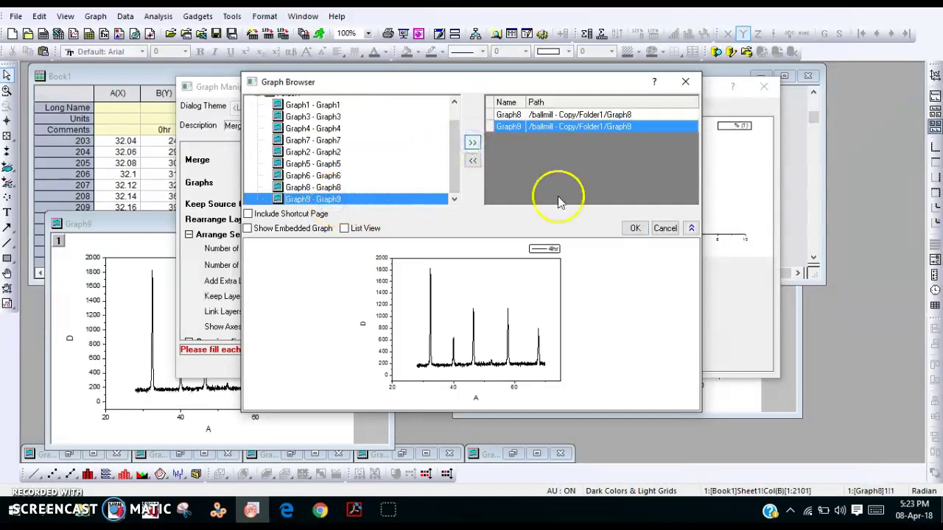
click(633, 228)
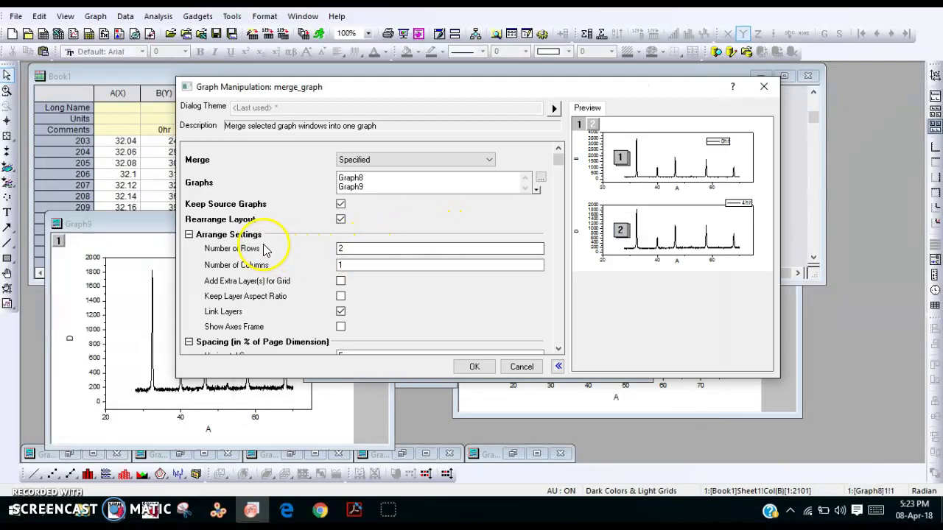
Step: Set the merged layout's arrangement to 2 rows, keeping 1 column
double_click(366, 249)
text(2)
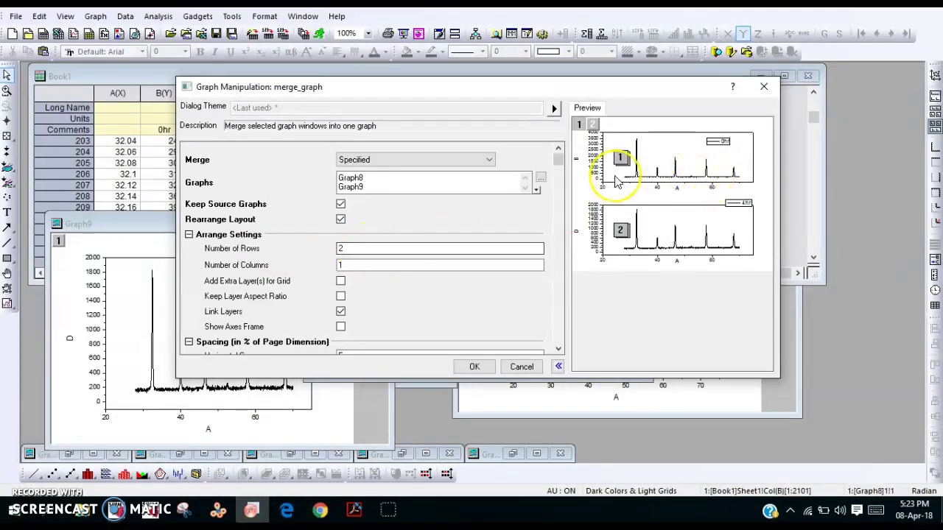
click(345, 267)
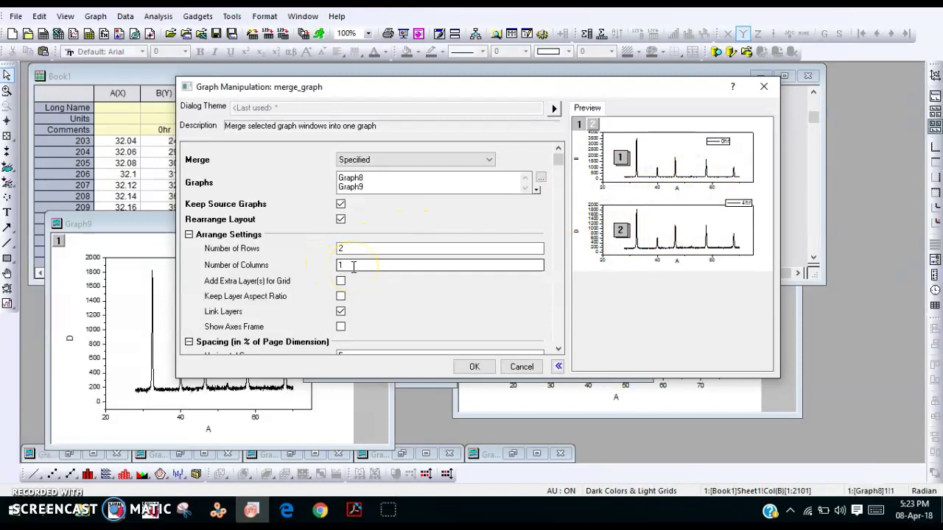
Step: Try to reduce the merged layout's number of rows to 1
click(361, 250)
double_click(361, 250)
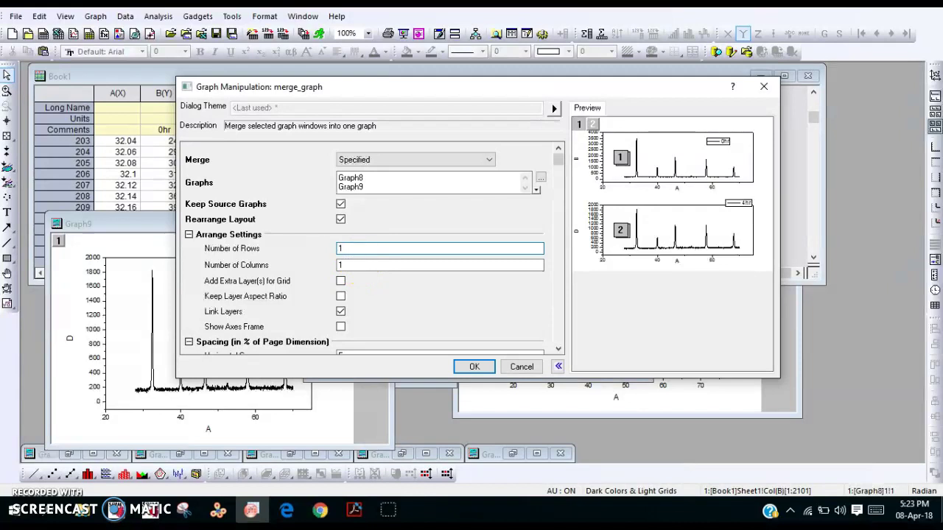
text(1)
click(370, 291)
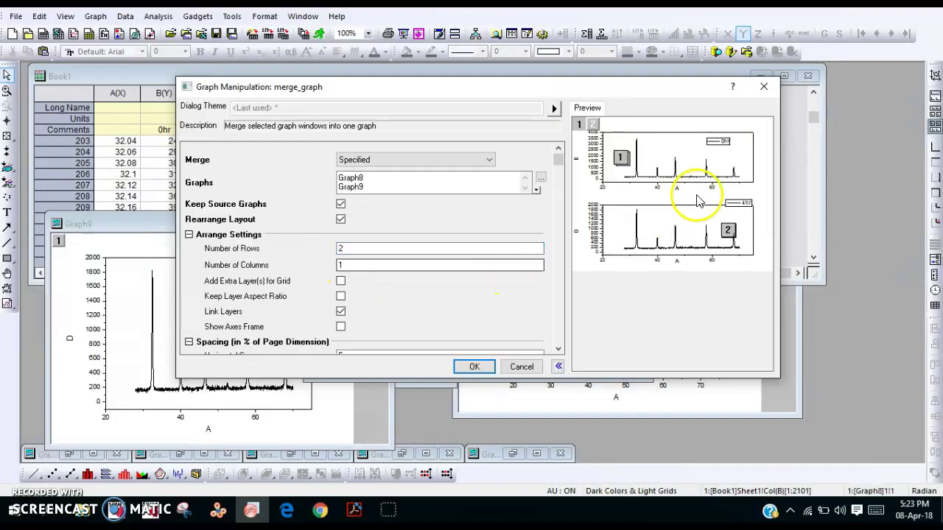
Step: Merge the 0hr and 4hr graphs into a new graph, view it maximized and restore its window size
click(476, 366)
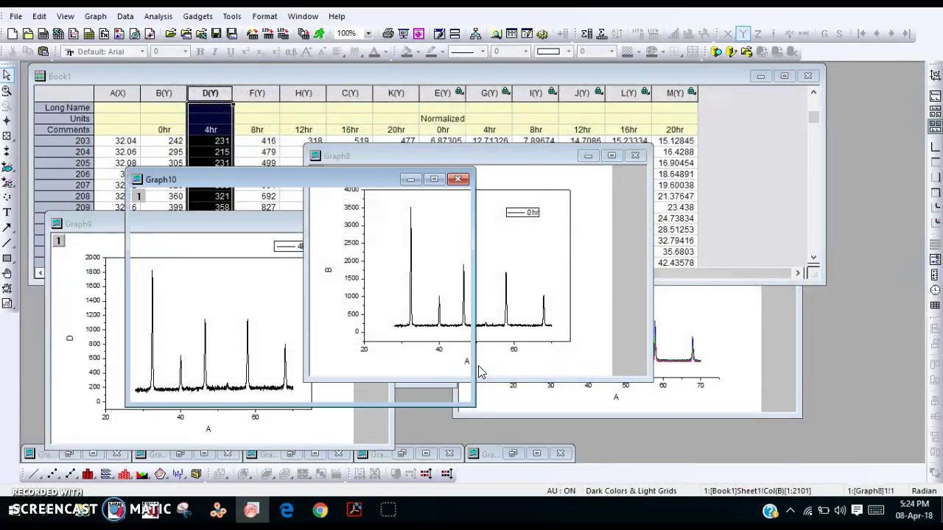
click(434, 184)
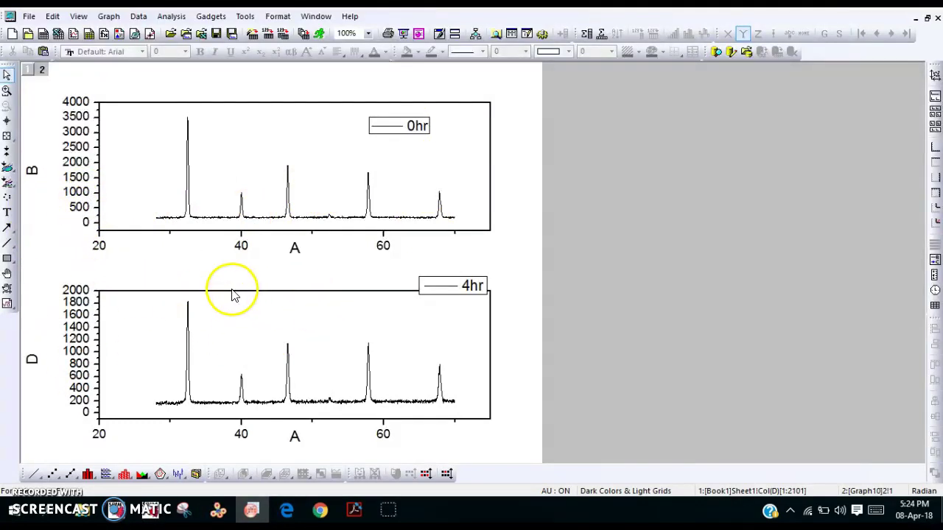
click(928, 20)
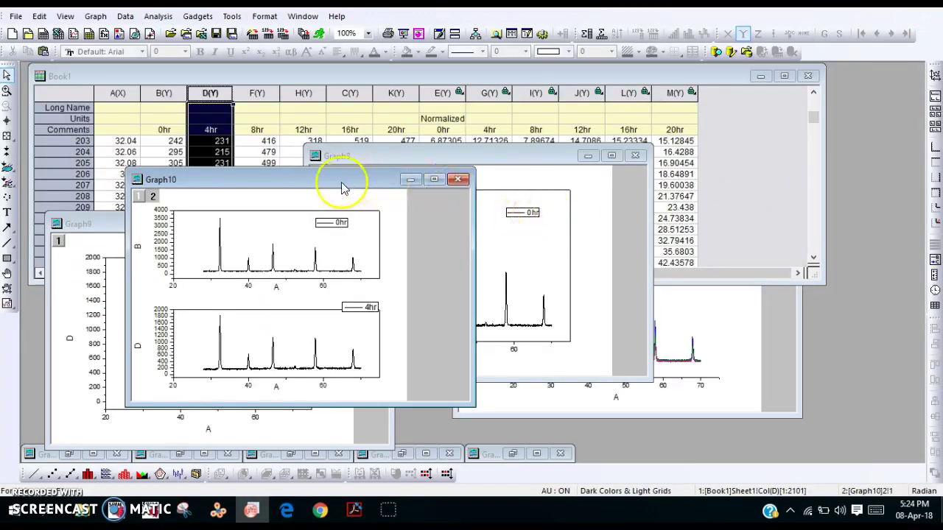